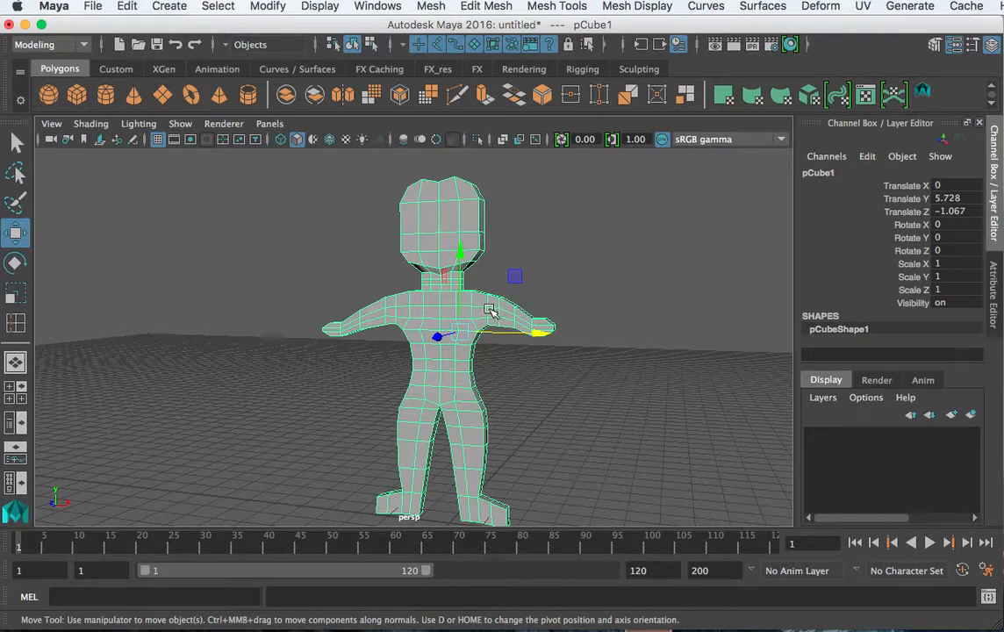
# - Try moving a single vertex at the front of the character's waist forward, and undo the move
pyautogui.moveTo(446, 381); pyautogui.dragTo(394, 377, button='right')
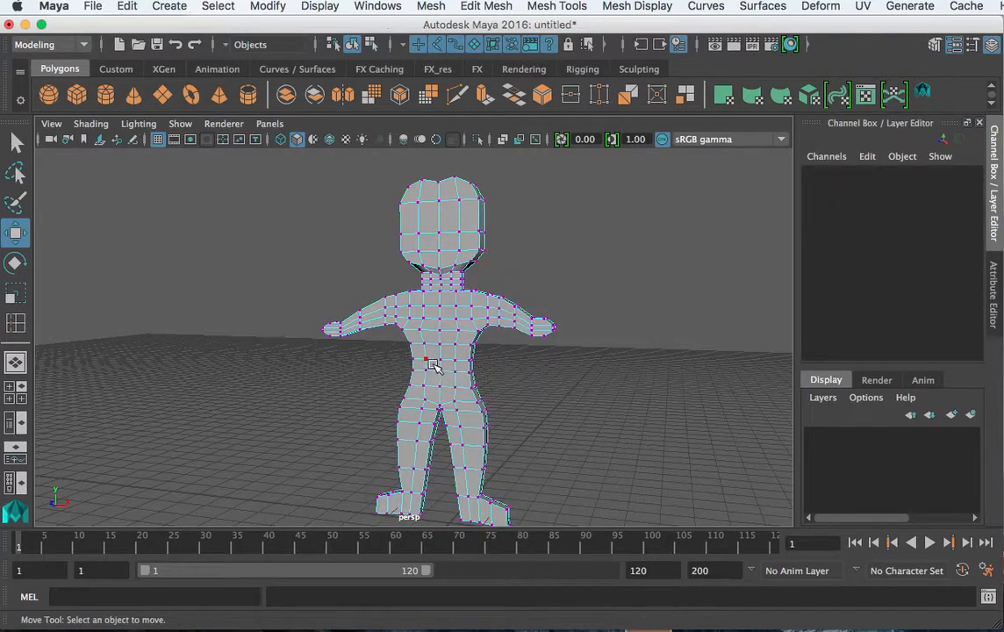
pyautogui.click(441, 377)
pyautogui.moveTo(442, 376); pyautogui.dragTo(419, 387)
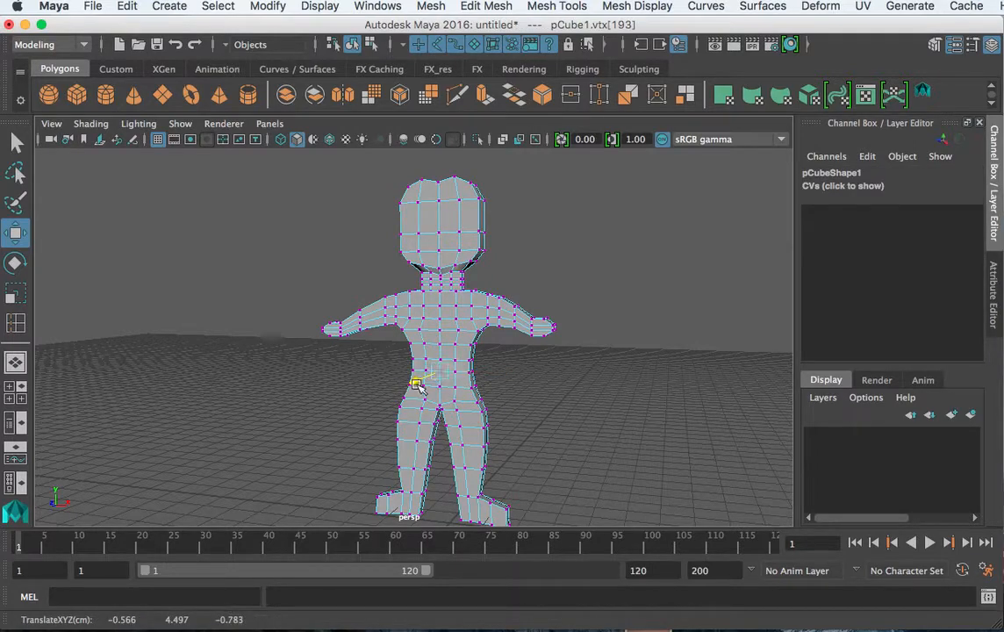
pyautogui.hotkey('ctrl', 'z')
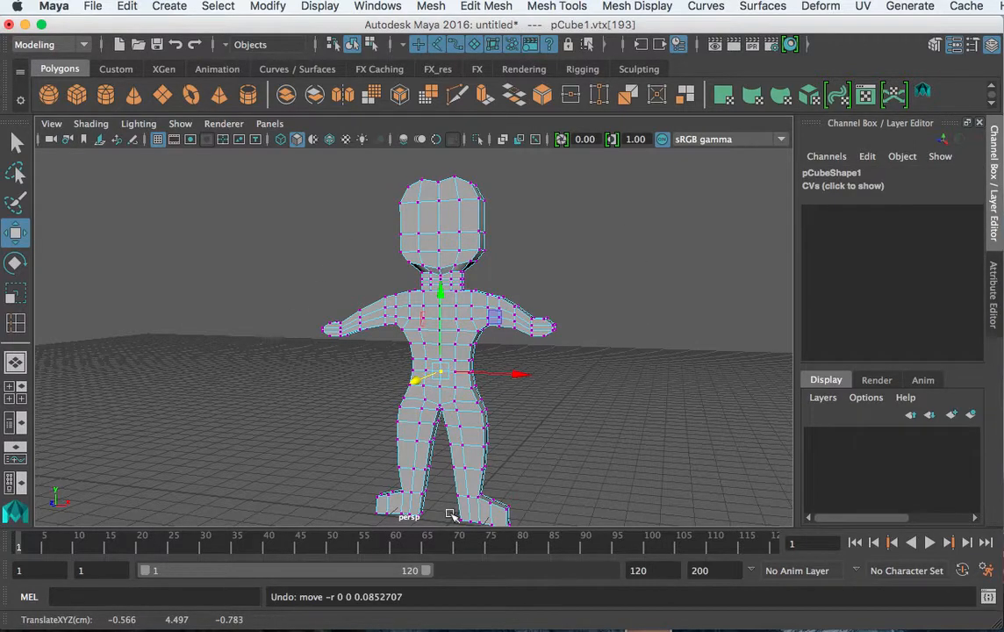
# - Return to object mode, select the whole character mesh and switch to the Animation menu set
pyautogui.scroll(3, 563, 448)
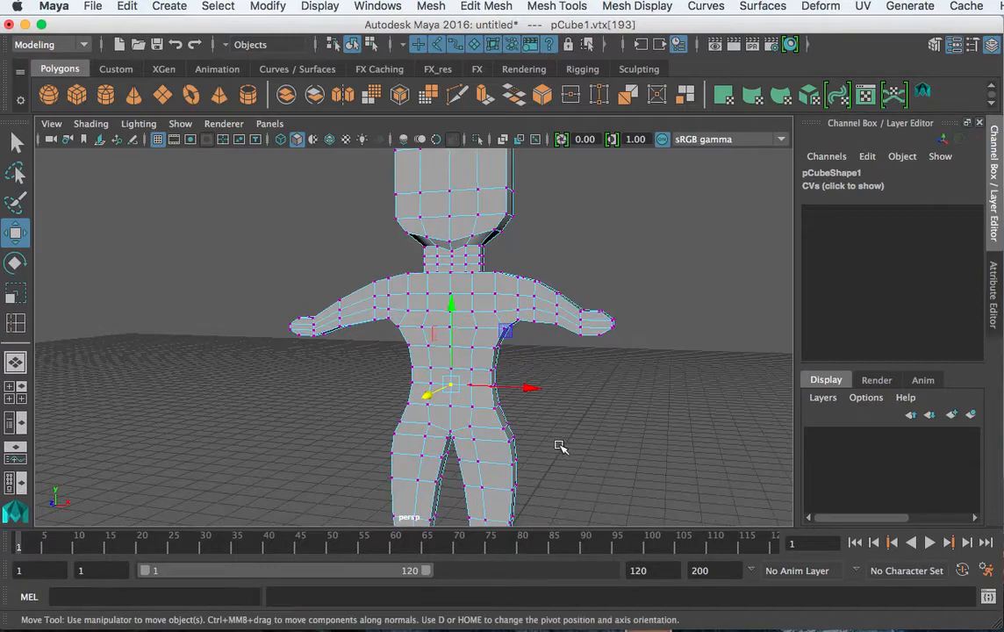
pyautogui.moveTo(539, 436)
pyautogui.keyDown('alt'); pyautogui.mouseDown()
pyautogui.moveTo(518, 442)
pyautogui.moveTo(542, 420)
pyautogui.mouseUp(); pyautogui.keyUp('alt')
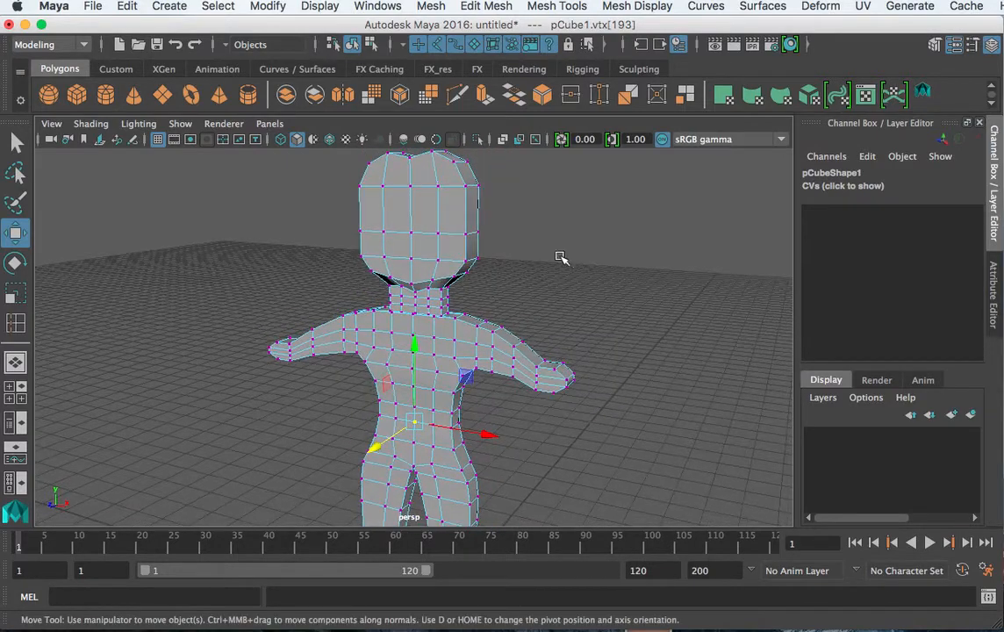
pyautogui.moveTo(419, 262); pyautogui.dragTo(507, 242, button='right')
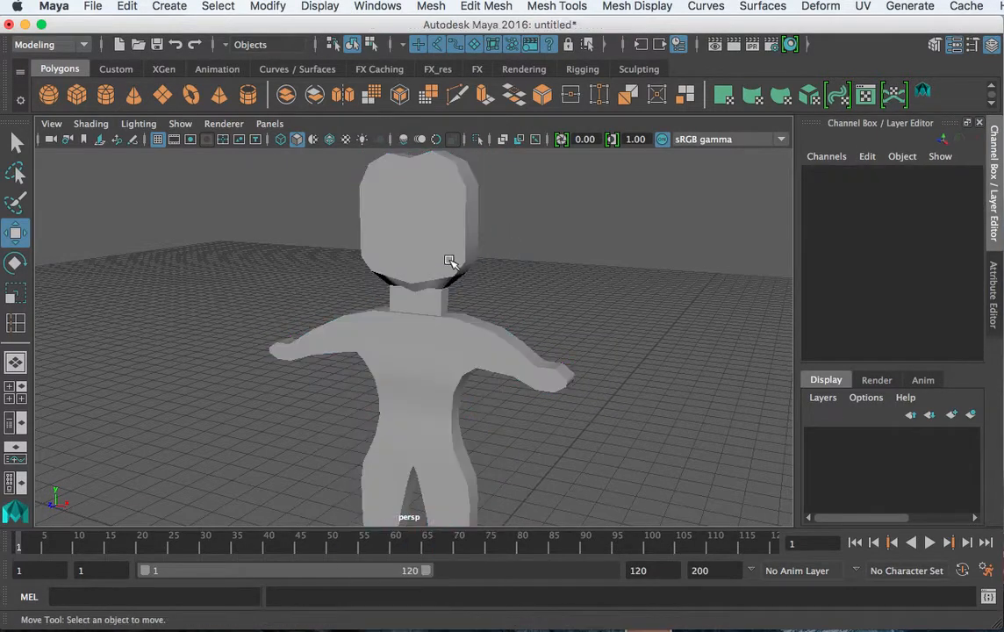
pyautogui.click(449, 262)
pyautogui.scroll(-3, 455, 276)
pyautogui.scroll(-2, 470, 343)
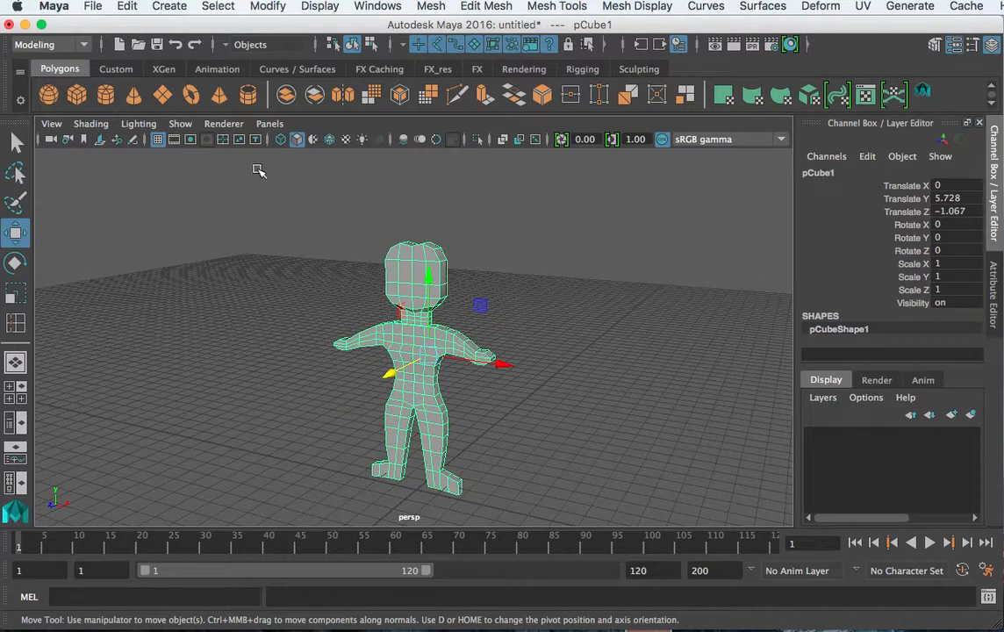
pyautogui.click(60, 44)
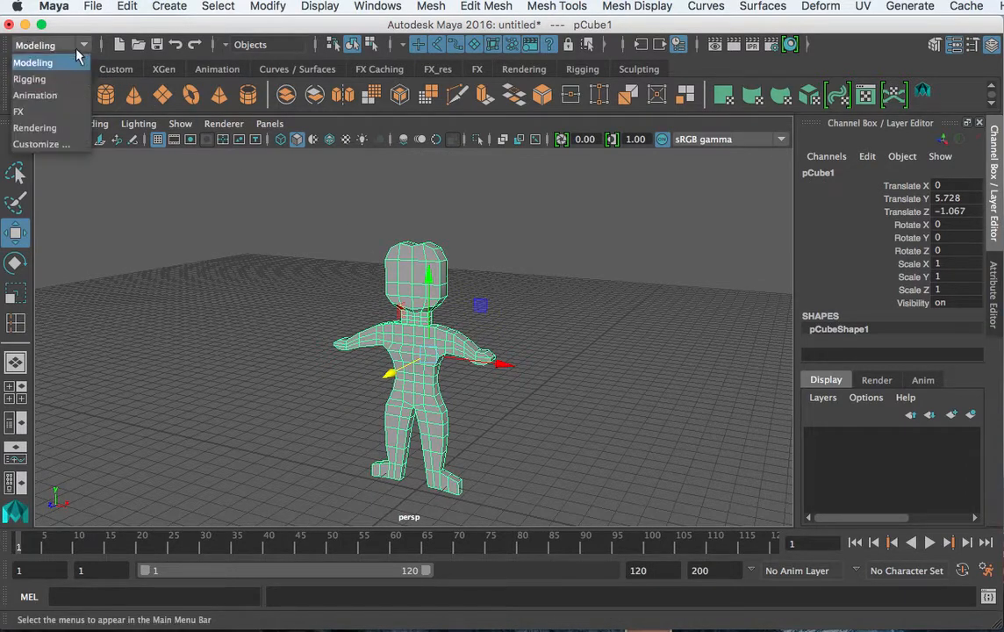
pyautogui.click(49, 101)
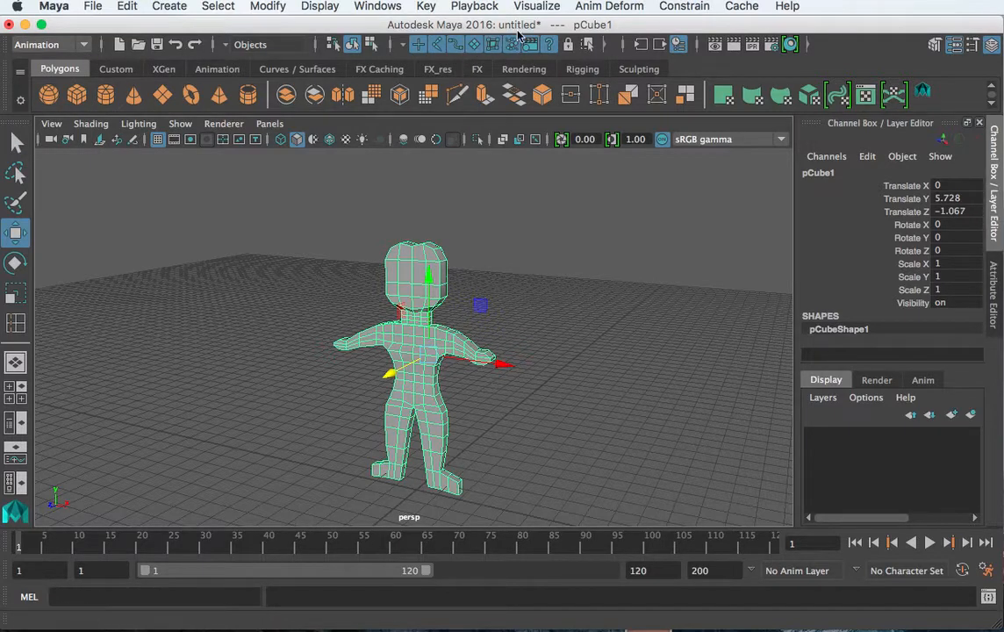
# - Create a lattice deformer around the character and set its S divisions to 3
pyautogui.click(612, 8)
pyautogui.click(616, 21)
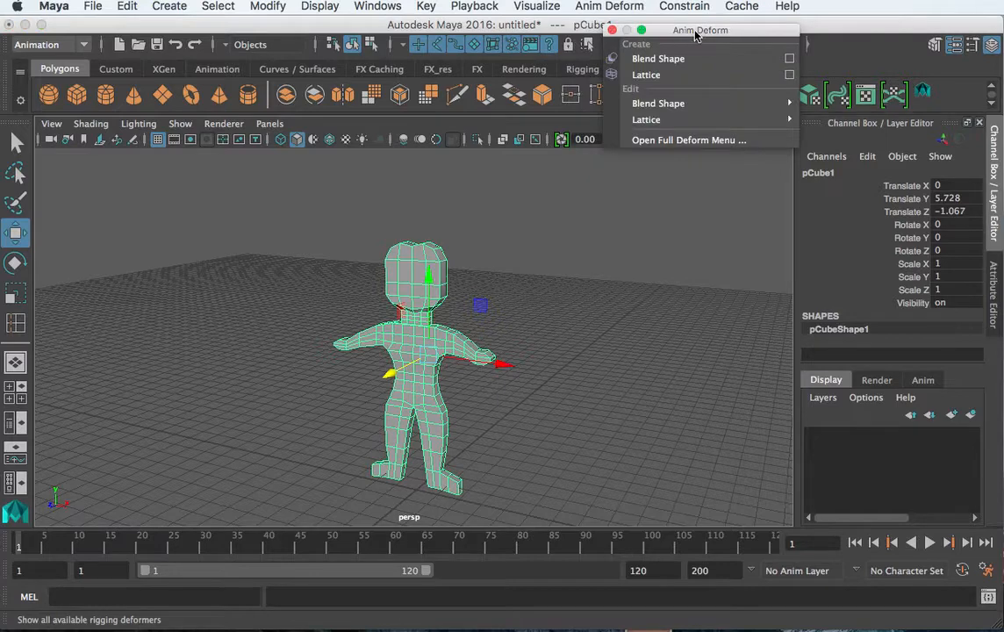
pyautogui.moveTo(696, 35); pyautogui.dragTo(672, 173)
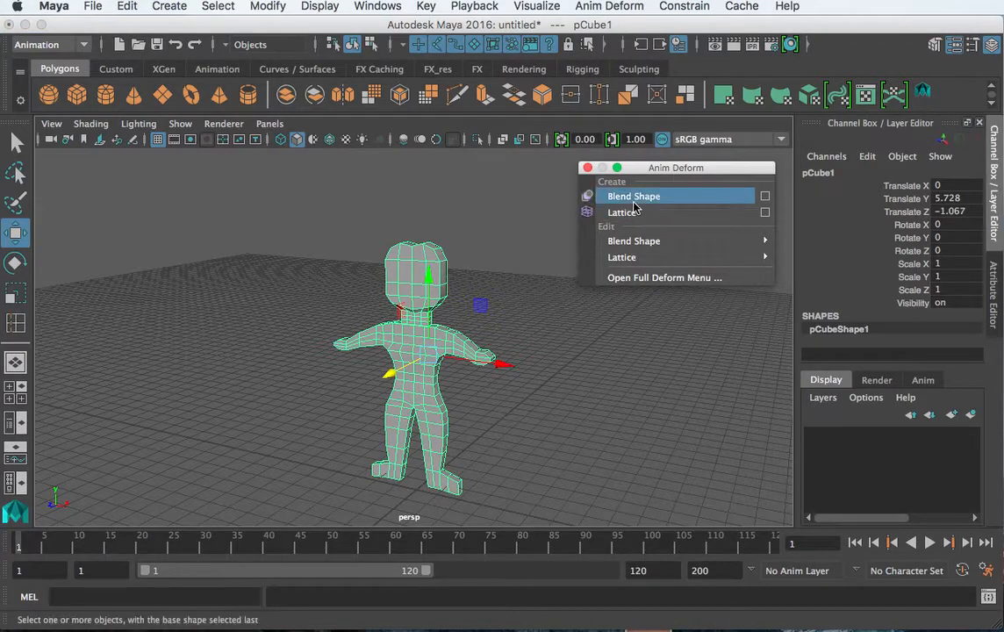
pyautogui.click(634, 241)
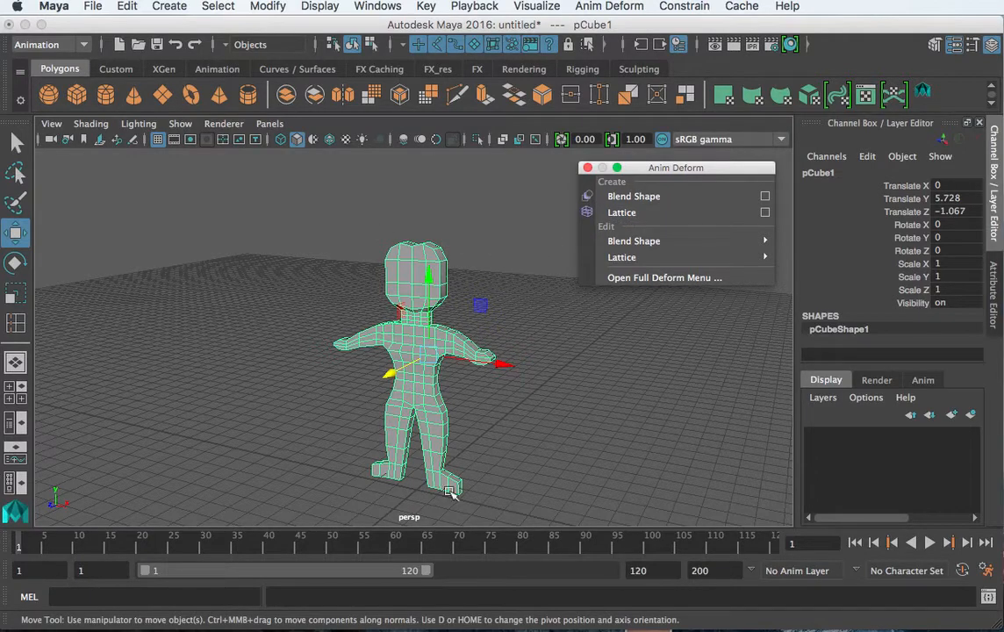
pyautogui.click(622, 213)
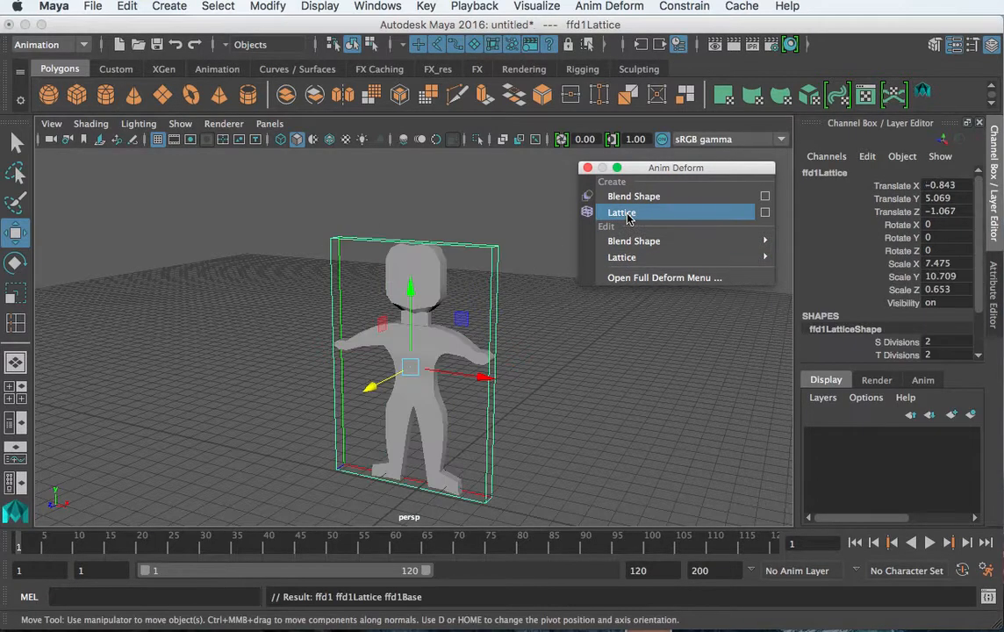
pyautogui.scroll(-2, 865, 356)
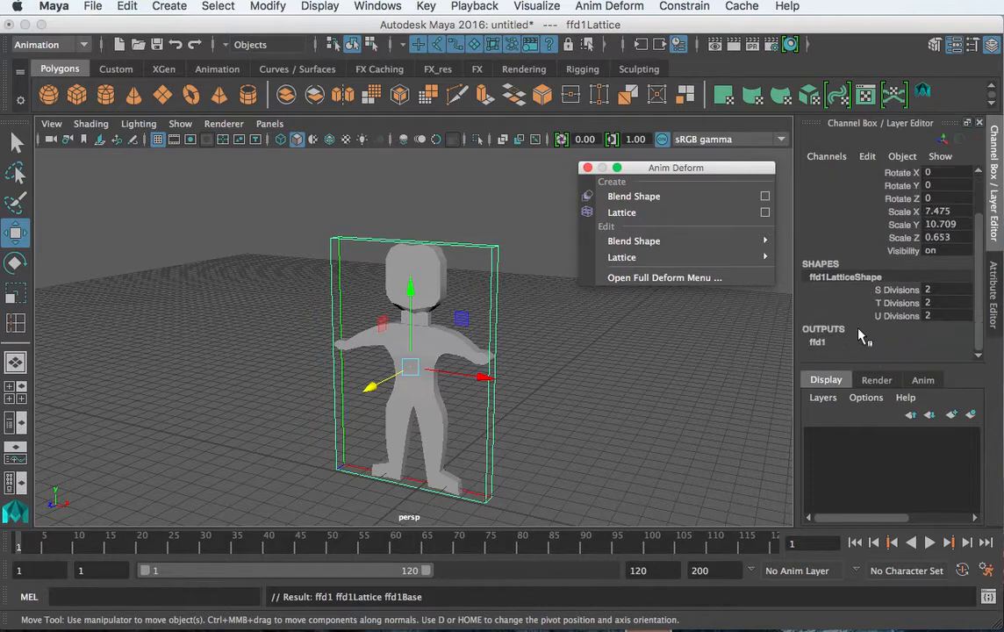
pyautogui.click(931, 290)
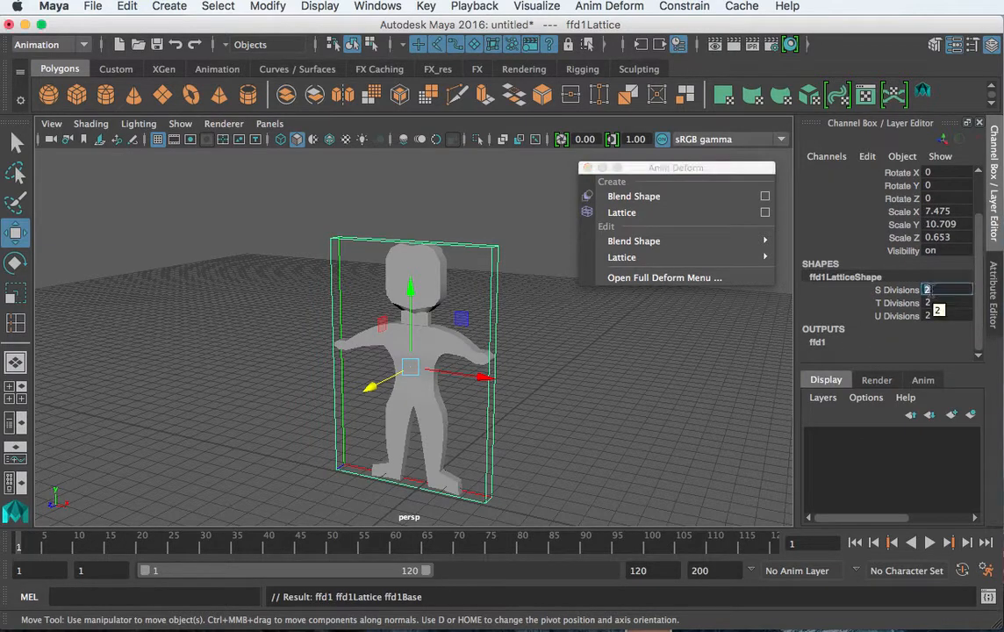
pyautogui.press('Return')
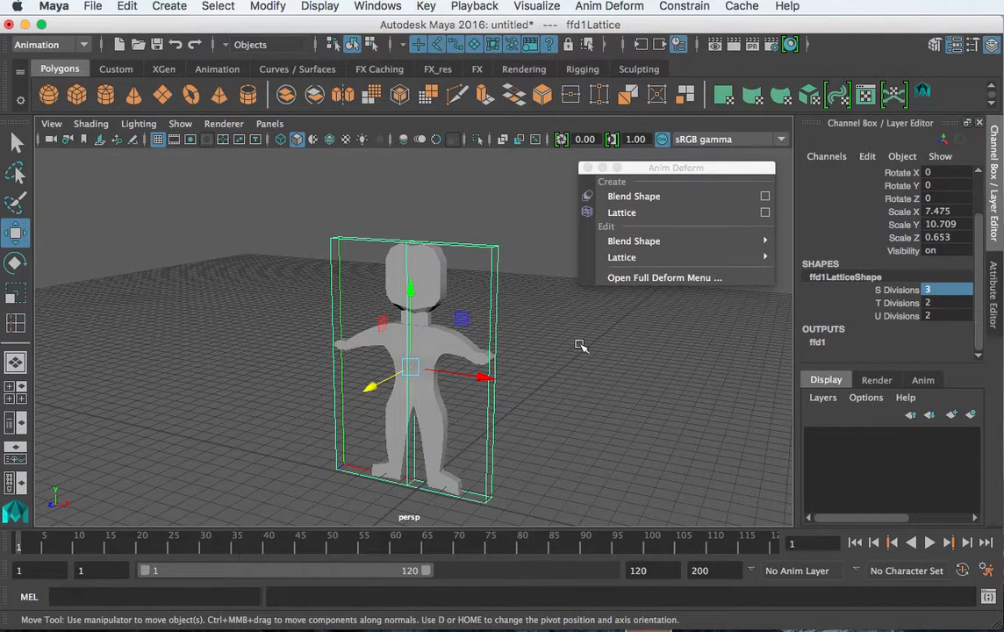
# - Select the pair of top corner lattice points on the +X side and move them down and slightly inward
pyautogui.scroll(5, 493, 248)
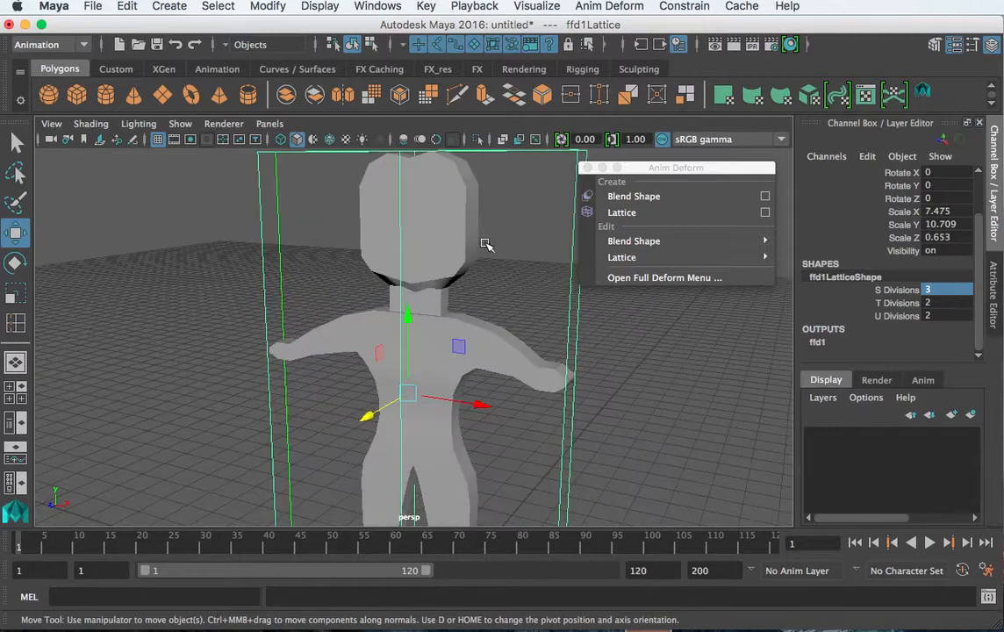
pyautogui.moveTo(499, 227); pyautogui.dragTo(514, 182, button='right')
pyautogui.click(518, 218)
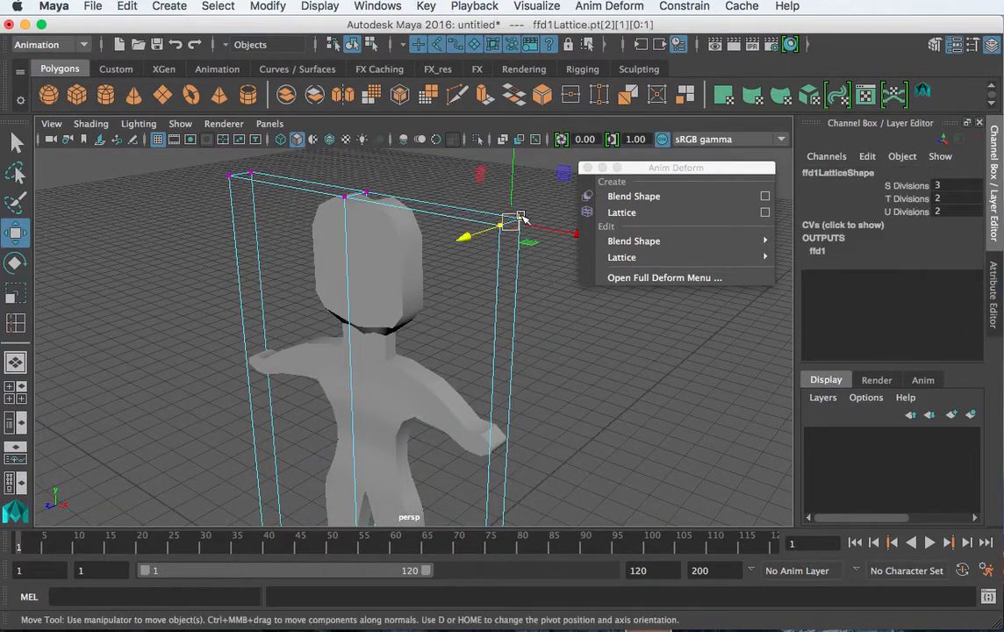
pyautogui.moveTo(515, 179); pyautogui.dragTo(510, 290)
pyautogui.moveTo(587, 354); pyautogui.dragTo(558, 355)
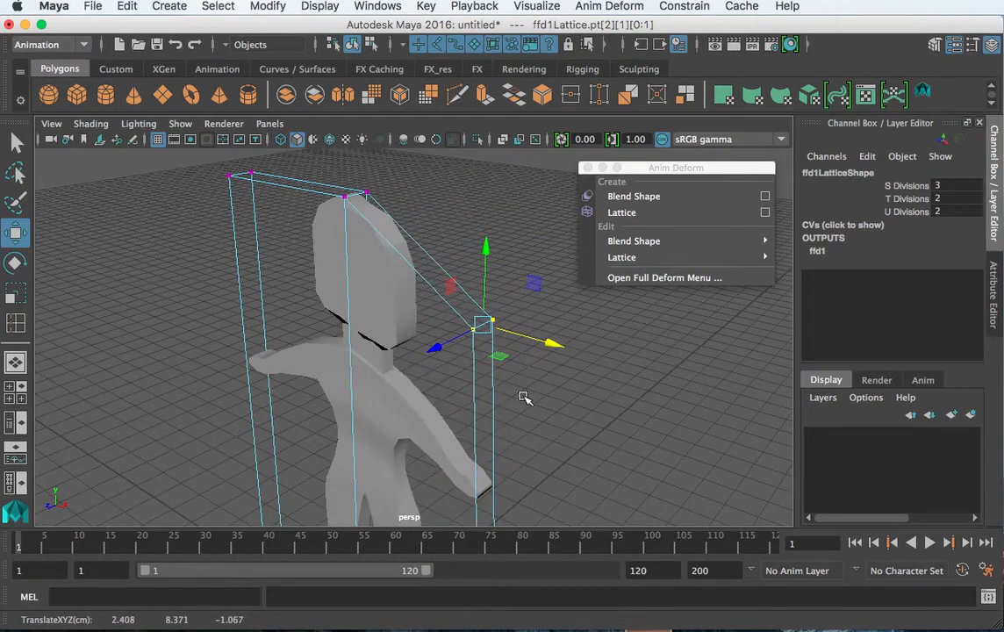
# - Shift the same corner lattice points repeatedly up, down and sideways, ending at about X 1.019 and Y 9.506
pyautogui.keyDown('alt'); pyautogui.moveTo(527, 400); pyautogui.dragTo(601, 392); pyautogui.keyUp('alt')
pyautogui.keyDown('alt'); pyautogui.moveTo(601, 392); pyautogui.dragTo(468, 370, button='middle'); pyautogui.keyUp('alt')
pyautogui.moveTo(452, 195); pyautogui.dragTo(451, 220)
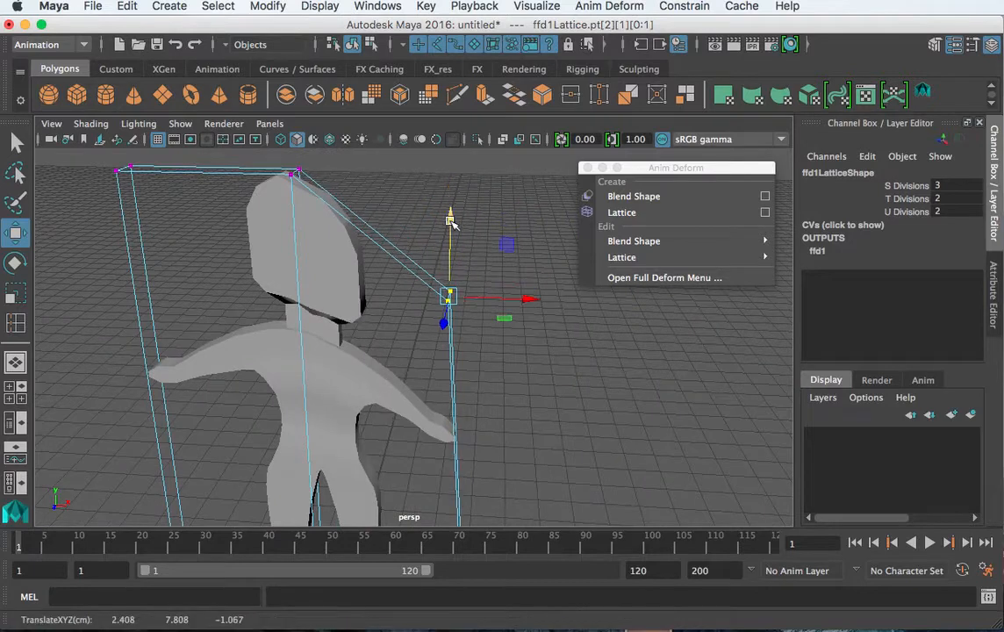
pyautogui.moveTo(531, 302); pyautogui.dragTo(486, 305)
pyautogui.moveTo(404, 217); pyautogui.dragTo(406, 182)
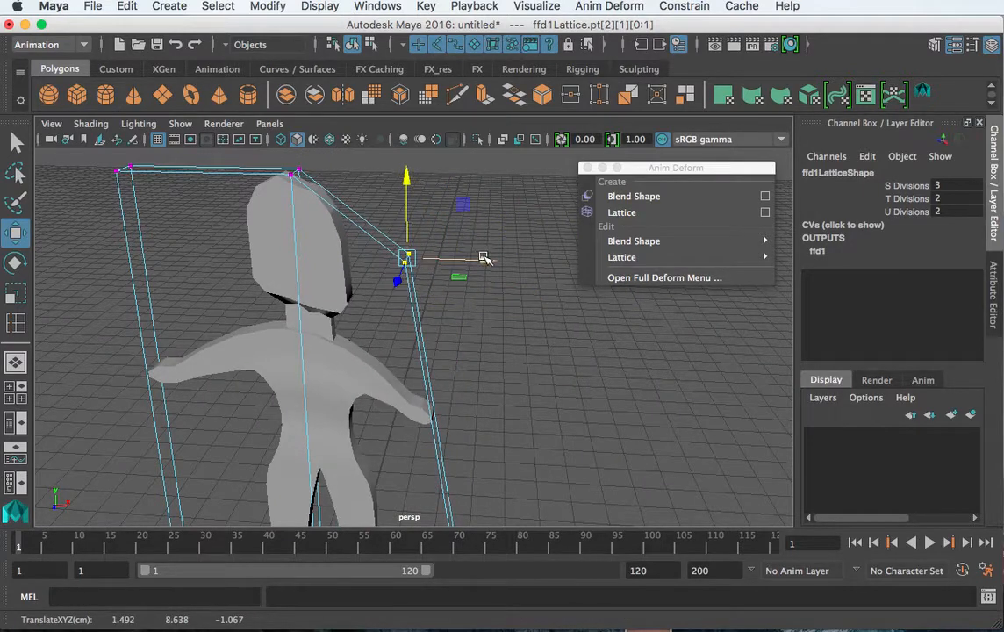
pyautogui.moveTo(484, 259); pyautogui.dragTo(566, 262)
pyautogui.keyDown('alt'); pyautogui.moveTo(565, 263); pyautogui.dragTo(496, 291, button='right'); pyautogui.keyUp('alt')
pyautogui.keyDown('alt'); pyautogui.moveTo(460, 229); pyautogui.dragTo(448, 205); pyautogui.keyUp('alt')
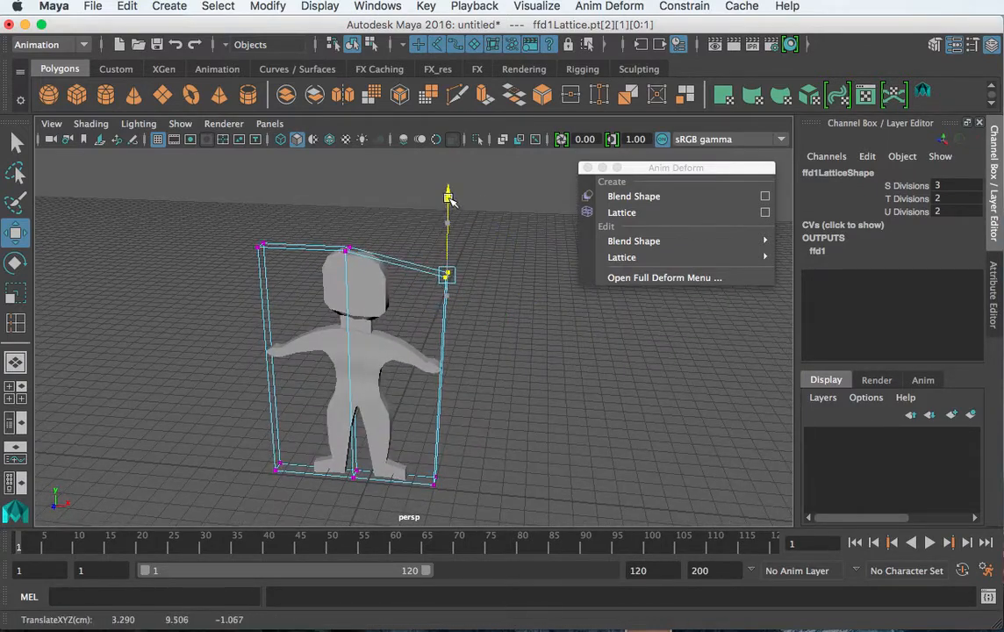
pyautogui.moveTo(522, 280); pyautogui.dragTo(466, 275)
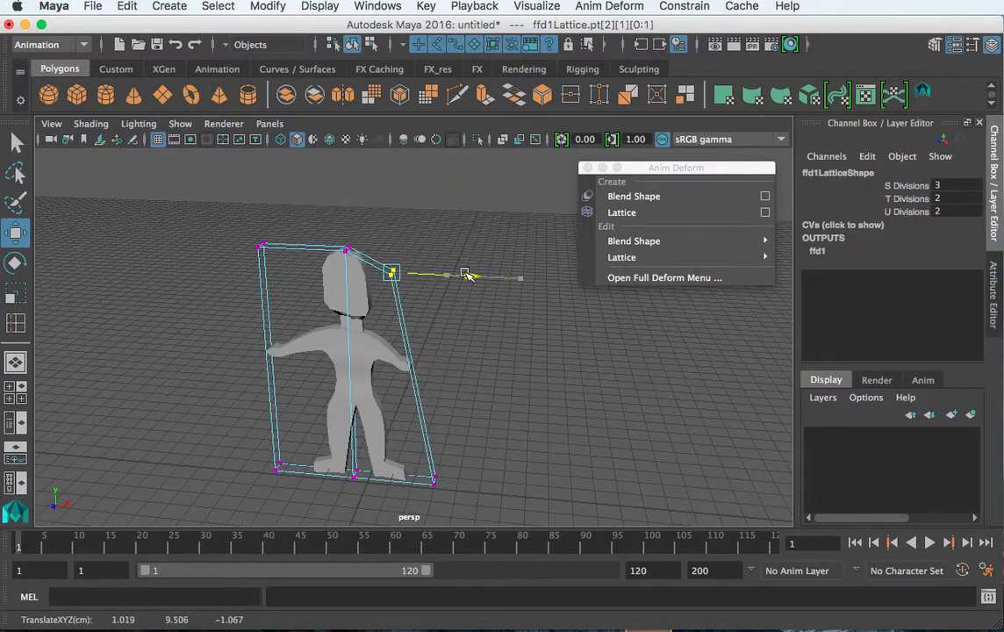
# - Lower all the top lattice points slightly, and move the bottom corner points on the +X side inward
pyautogui.moveTo(442, 191); pyautogui.dragTo(237, 288)
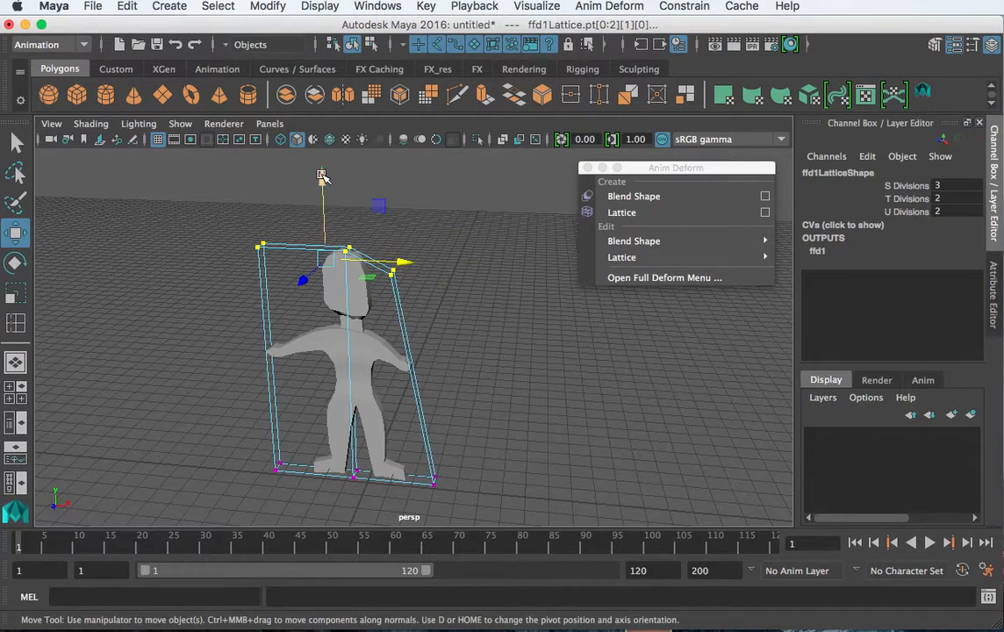
pyautogui.moveTo(320, 176)
pyautogui.mouseDown()
pyautogui.moveTo(314, 253)
pyautogui.moveTo(317, 199)
pyautogui.mouseUp()
pyautogui.keyDown('alt'); pyautogui.moveTo(340, 459); pyautogui.dragTo(503, 440); pyautogui.keyUp('alt')
pyautogui.keyDown('alt'); pyautogui.moveTo(503, 440); pyautogui.dragTo(506, 395, button='middle'); pyautogui.keyUp('alt')
pyautogui.moveTo(515, 391); pyautogui.dragTo(448, 462)
pyautogui.moveTo(564, 433); pyautogui.dragTo(434, 445)
# - Undo all the lattice point moves back to the undeformed box
pyautogui.press('z')
pyautogui.press('z')
pyautogui.press('z')
pyautogui.press('z')
pyautogui.press('z')
pyautogui.press('z')
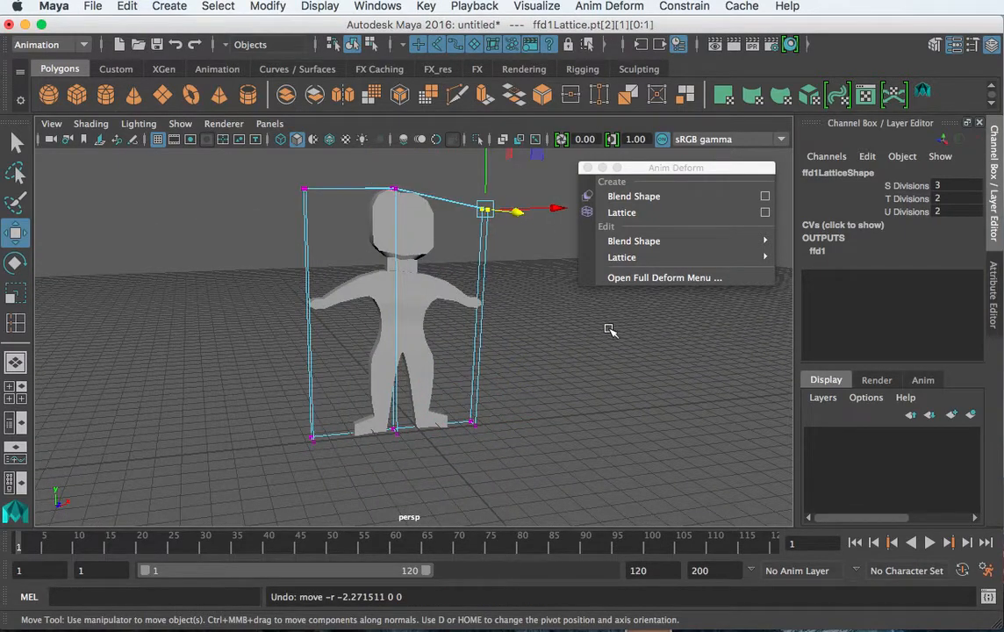
pyautogui.press('z')
pyautogui.press('z')
pyautogui.press('z')
pyautogui.press('z')
pyautogui.press('z')
pyautogui.press('z')
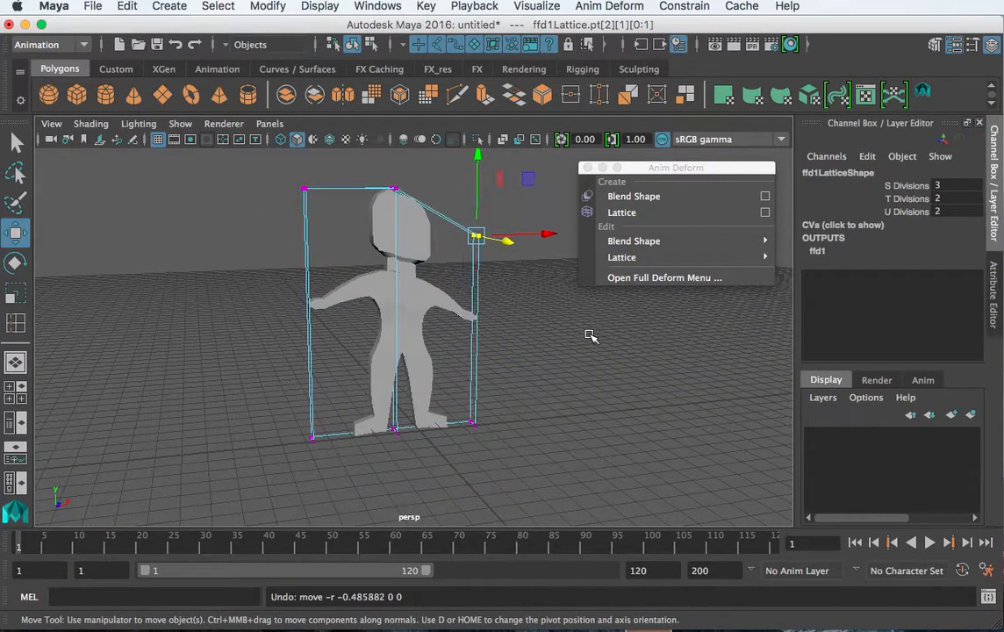
pyautogui.press('z')
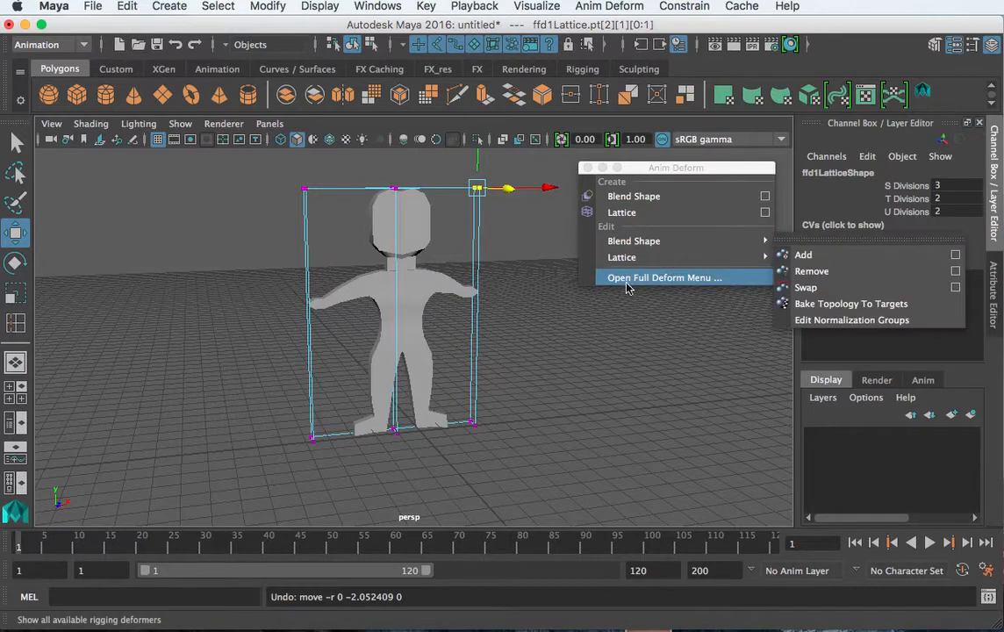
# - Open the full set of rigging deformers and close the smaller animation deformer window
pyautogui.click(672, 280)
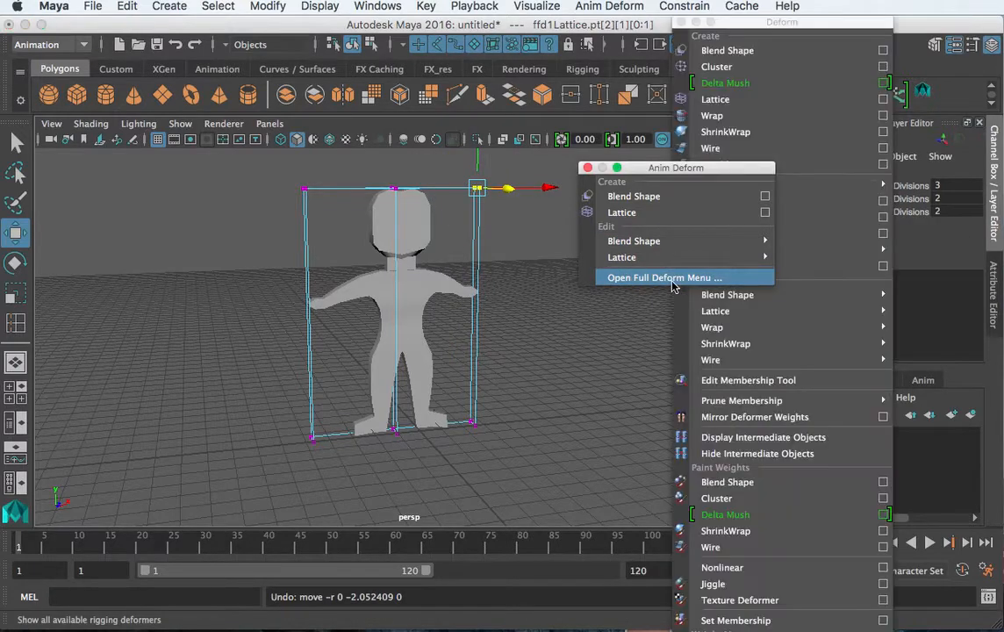
pyautogui.click(587, 169)
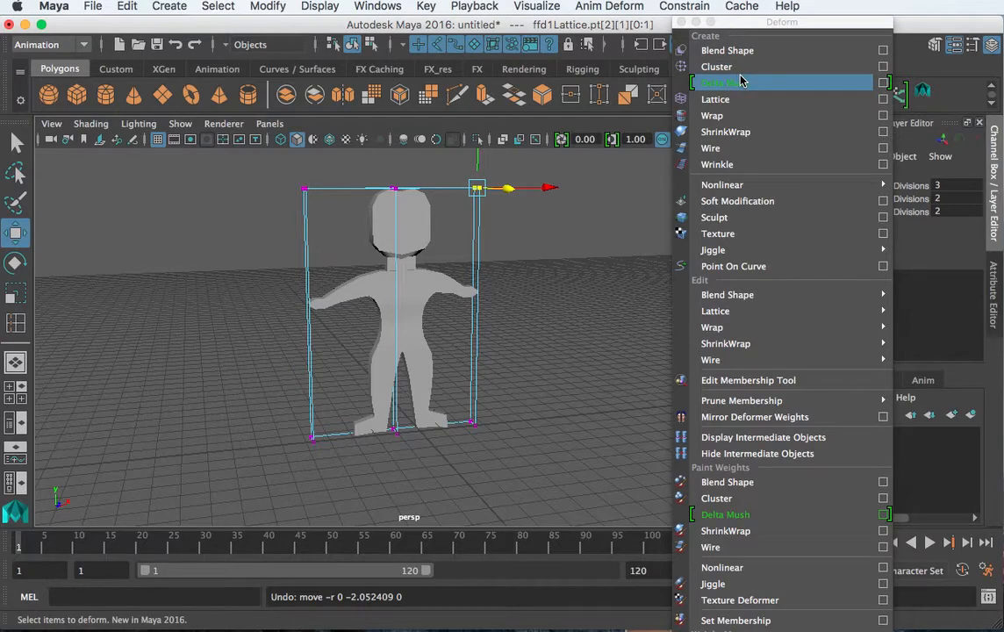
pyautogui.click(564, 278)
# - Select the character mesh and delete its construction history to remove the lattice
pyautogui.click(404, 284)
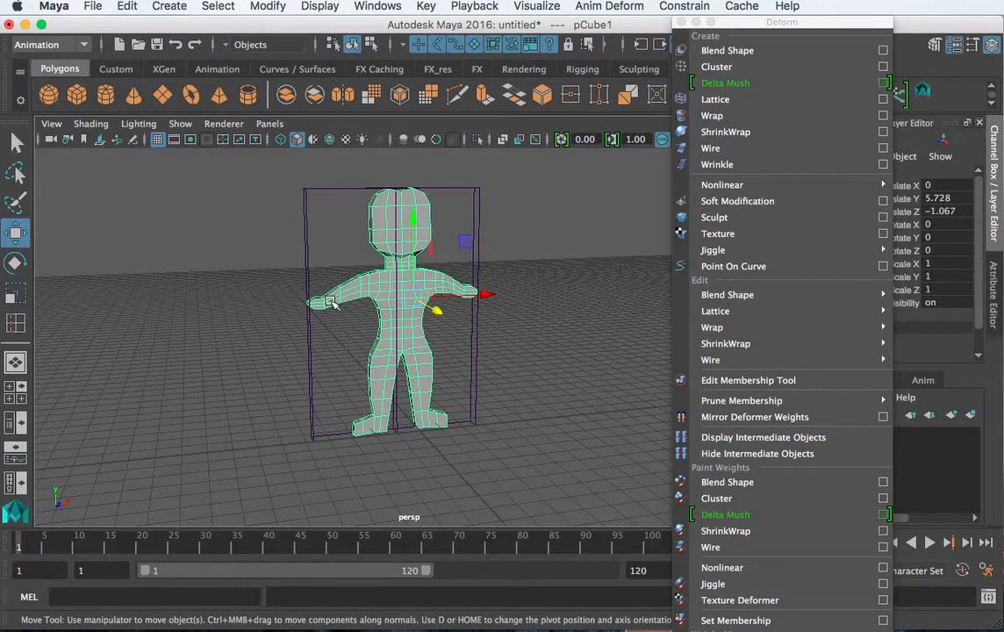
pyautogui.click(128, 7)
pyautogui.moveTo(254, 203)
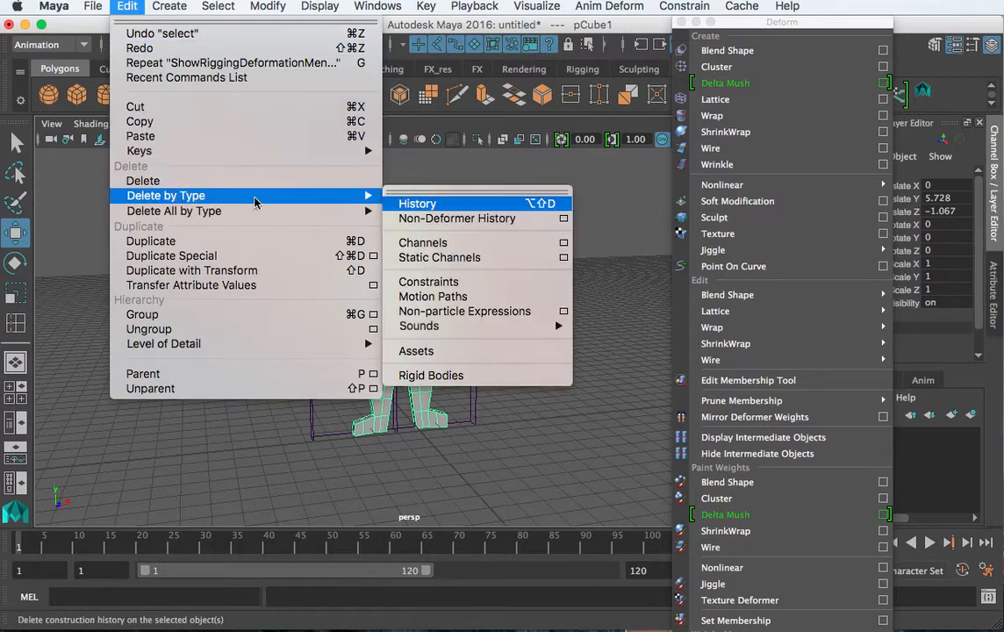
pyautogui.click(433, 206)
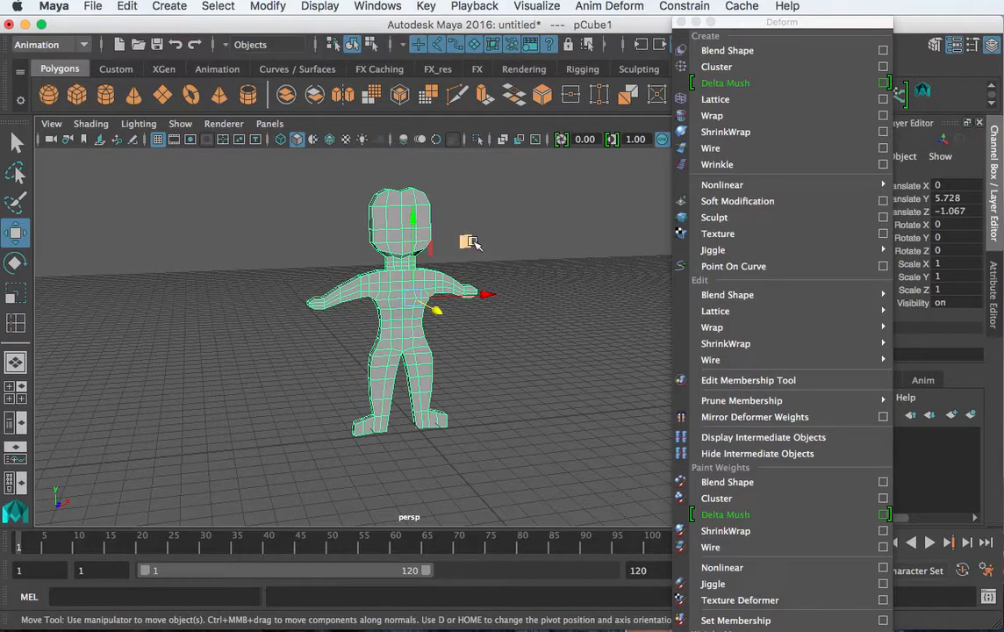
# - Select the vertices of the character's hand and wrist on the +X side and create a cluster deformer on them
pyautogui.scroll(3, 473, 243)
pyautogui.keyDown('alt'); pyautogui.moveTo(479, 253); pyautogui.dragTo(470, 334, button='middle'); pyautogui.keyUp('alt')
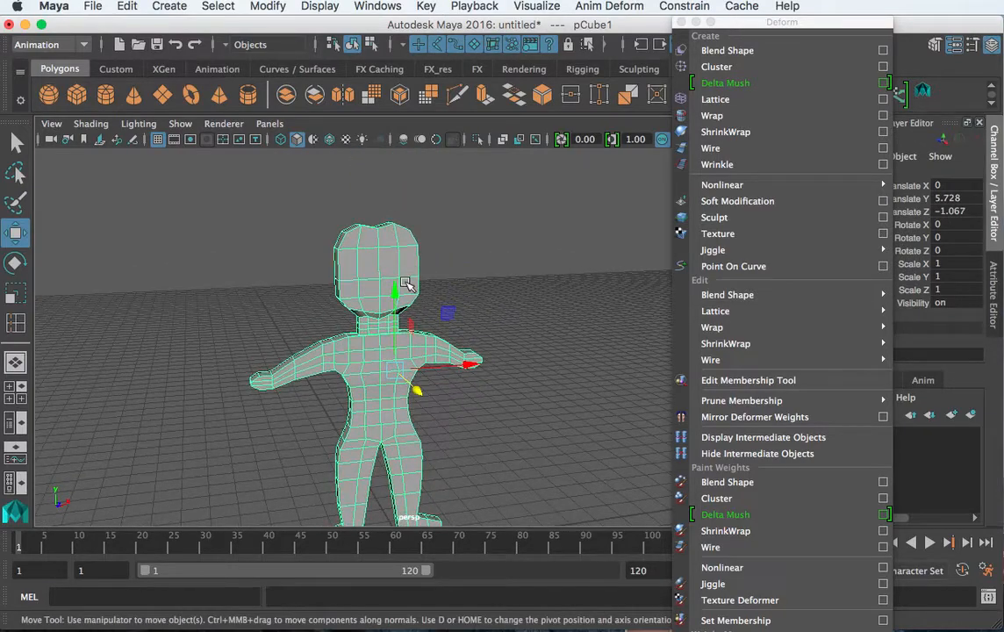
pyautogui.scroll(3, 405, 284)
pyautogui.keyDown('alt'); pyautogui.moveTo(352, 379); pyautogui.dragTo(359, 364); pyautogui.keyUp('alt')
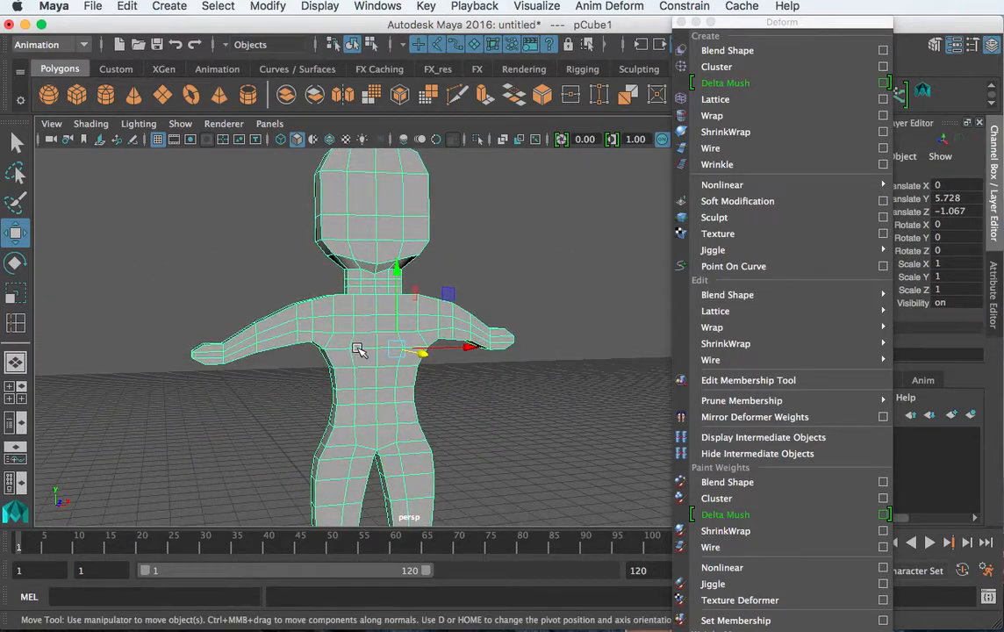
pyautogui.moveTo(358, 350); pyautogui.dragTo(263, 348, button='right')
pyautogui.moveTo(341, 321); pyautogui.dragTo(413, 378)
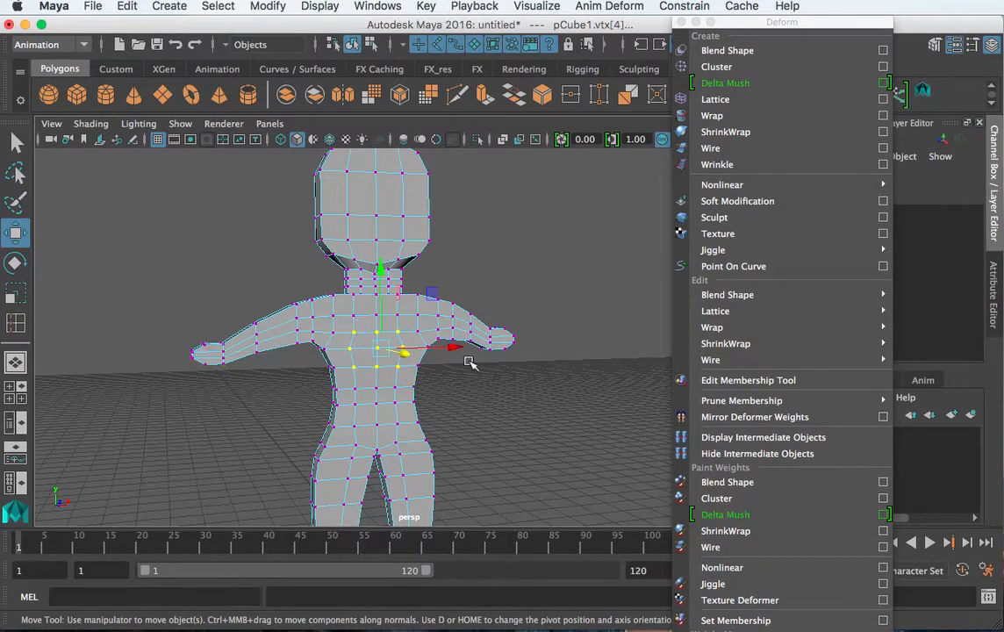
pyautogui.moveTo(545, 301); pyautogui.dragTo(487, 408)
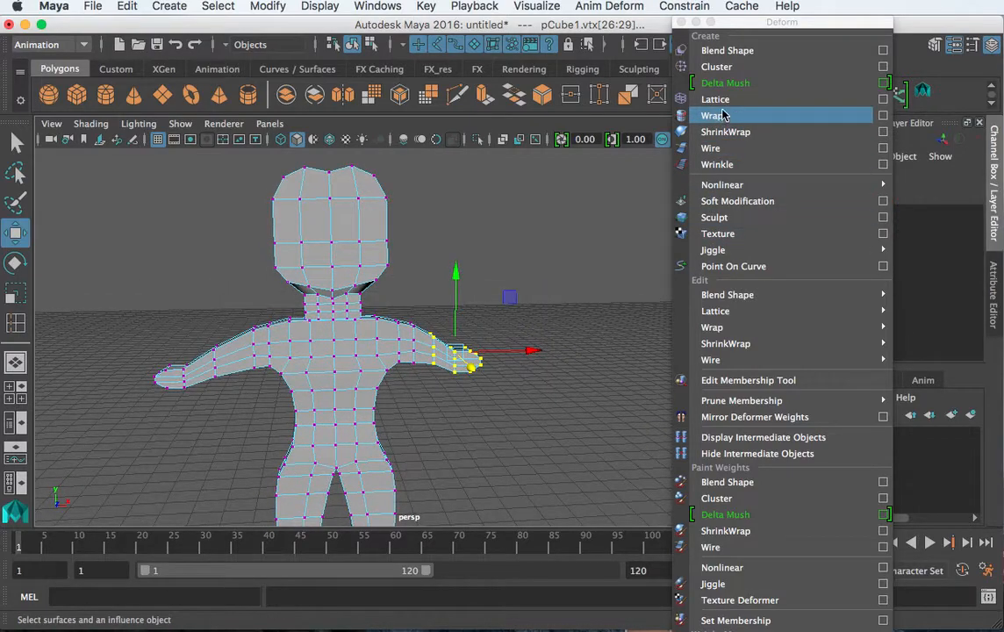
pyautogui.click(716, 66)
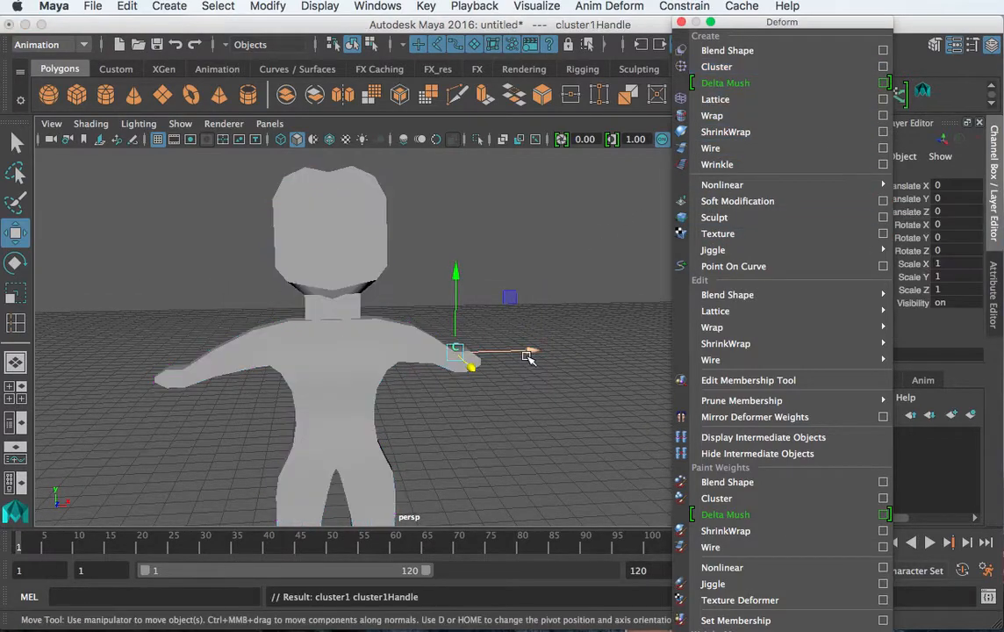
# - Move the hand's cluster handle to about X 3.1, Y 1.05, rotate it about 46.8° in Z, and scale it uniformly to about 1.38
pyautogui.keyDown('alt'); pyautogui.moveTo(528, 357); pyautogui.dragTo(478, 280); pyautogui.keyUp('alt')
pyautogui.moveTo(433, 250); pyautogui.dragTo(439, 203)
pyautogui.moveTo(511, 283); pyautogui.dragTo(614, 284)
pyautogui.keyDown('alt'); pyautogui.moveTo(554, 316); pyautogui.dragTo(518, 260); pyautogui.keyUp('alt')
pyautogui.press('e')
pyautogui.press('r')
pyautogui.moveTo(465, 326)
pyautogui.mouseDown()
pyautogui.moveTo(511, 333)
pyautogui.moveTo(457, 334)
pyautogui.moveTo(483, 334)
pyautogui.mouseUp()
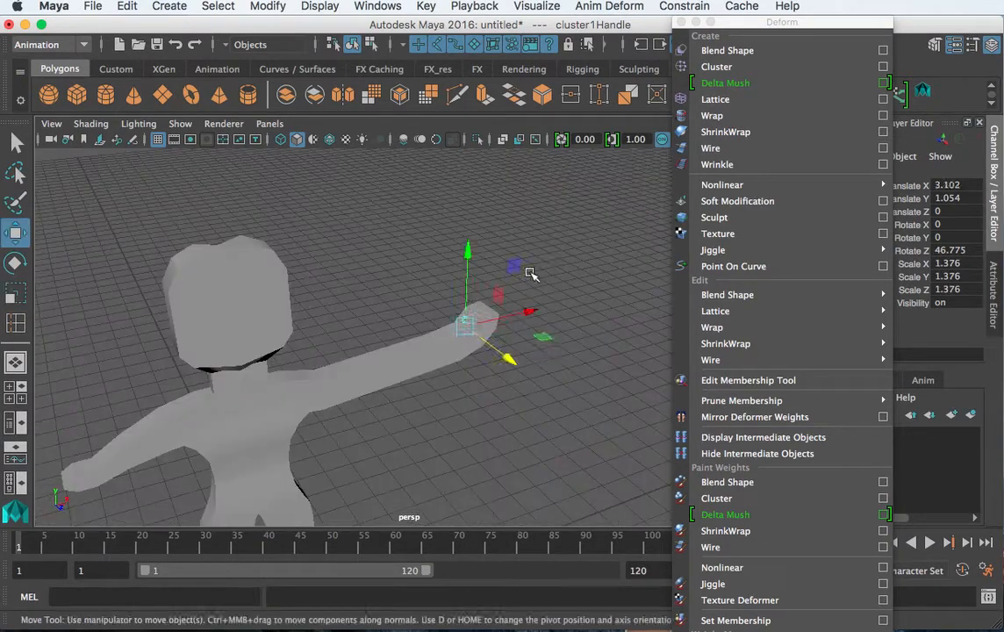
# - Try rotating the cluster handle to about 9.3°, -11.3°, 18.9° and lowering it to about Y -0.78
pyautogui.click(559, 241)
pyautogui.moveTo(558, 240); pyautogui.dragTo(421, 368)
pyautogui.keyDown('shift'); pyautogui.click(420, 348); pyautogui.keyUp('shift')
pyautogui.keyDown('alt'); pyautogui.moveTo(531, 316); pyautogui.dragTo(450, 341); pyautogui.keyUp('alt')
pyautogui.moveTo(426, 257); pyautogui.dragTo(474, 365)
pyautogui.press('r')
pyautogui.press('e')
pyautogui.press('w')
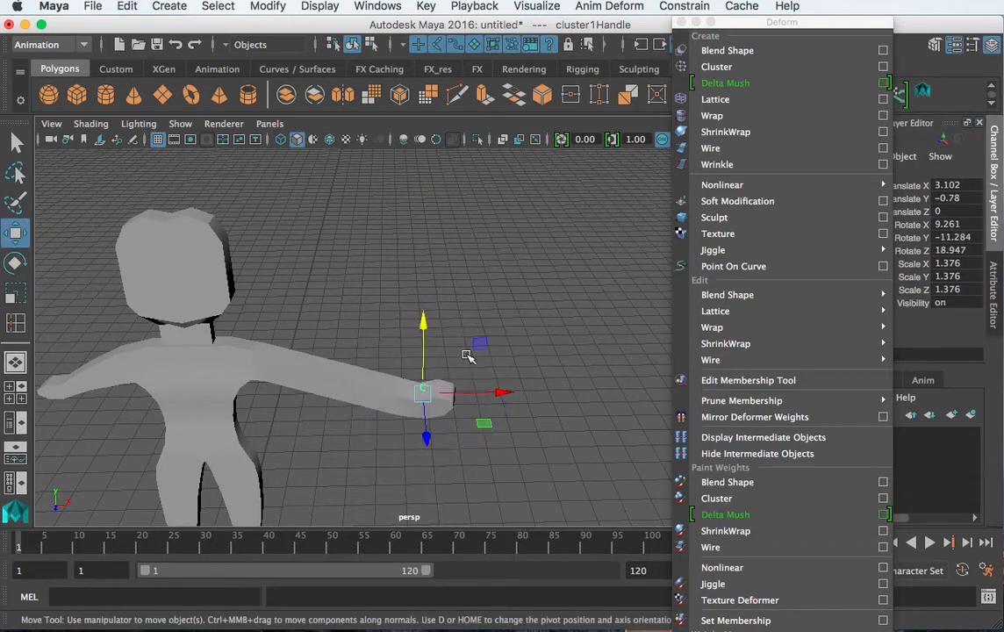
# - Undo the latest rotation and downward move of the cluster handle
pyautogui.press('z')
pyautogui.press('z')
pyautogui.press('z')
pyautogui.press('z')
pyautogui.press('z')
pyautogui.press('z')
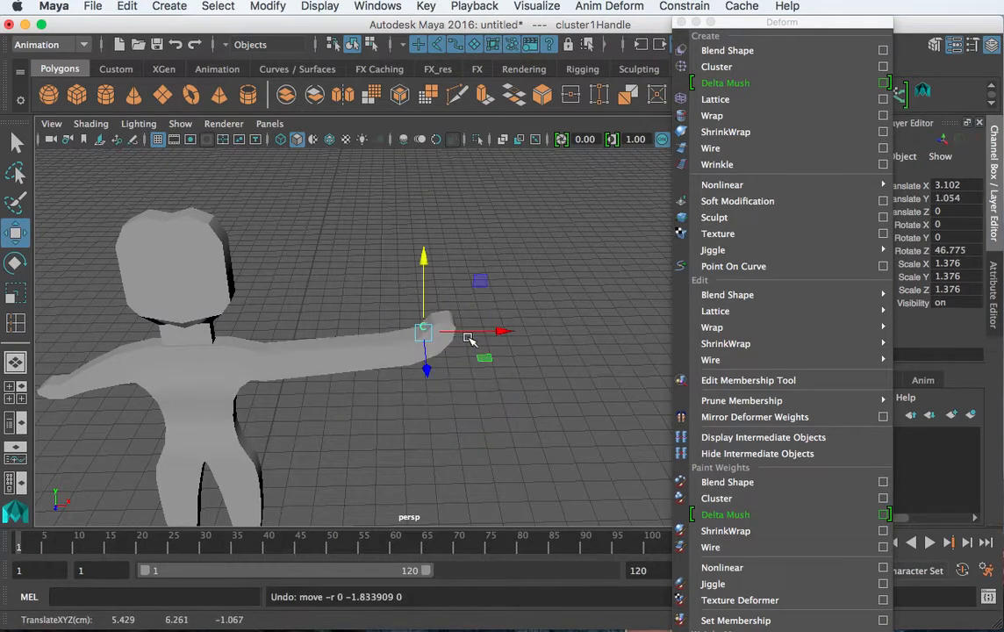
pyautogui.press('z')
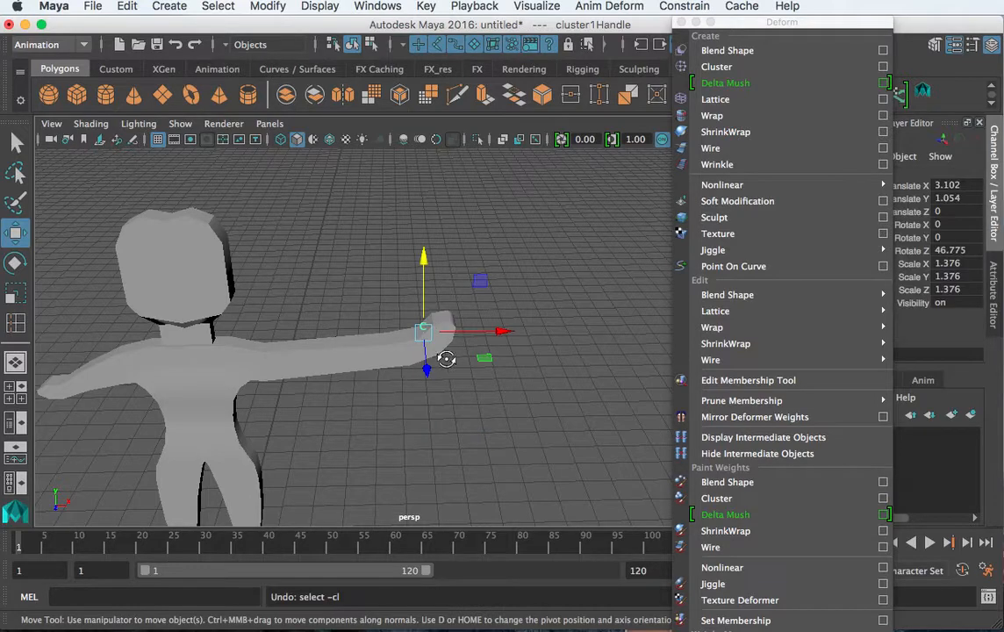
# - Show the character mesh in smooth preview and reselect the cluster handle at the hand
pyautogui.keyDown('alt'); pyautogui.moveTo(447, 359); pyautogui.dragTo(513, 340); pyautogui.keyUp('alt')
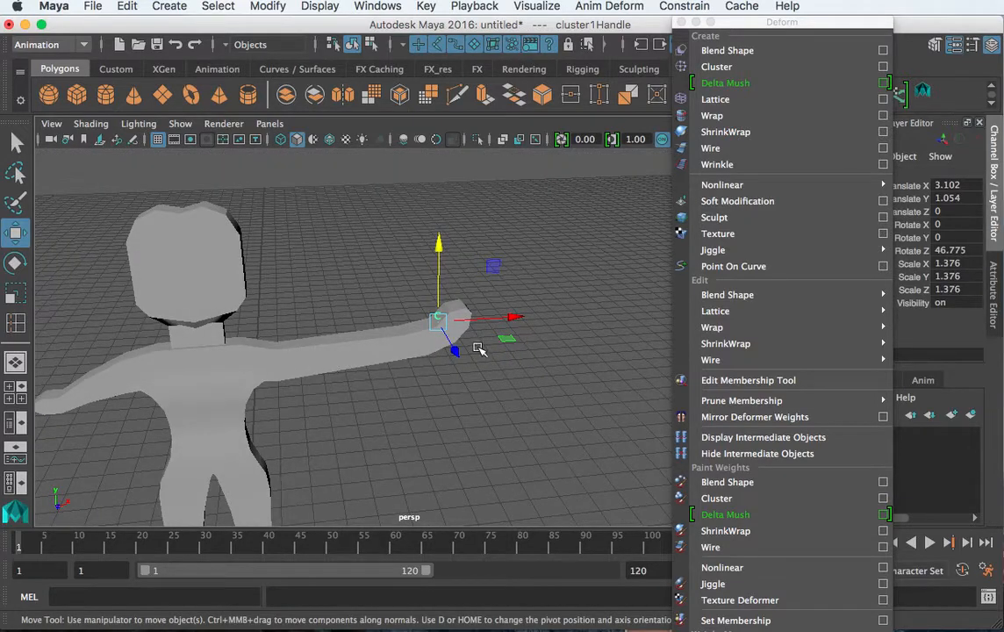
pyautogui.press('3')
pyautogui.click(412, 350)
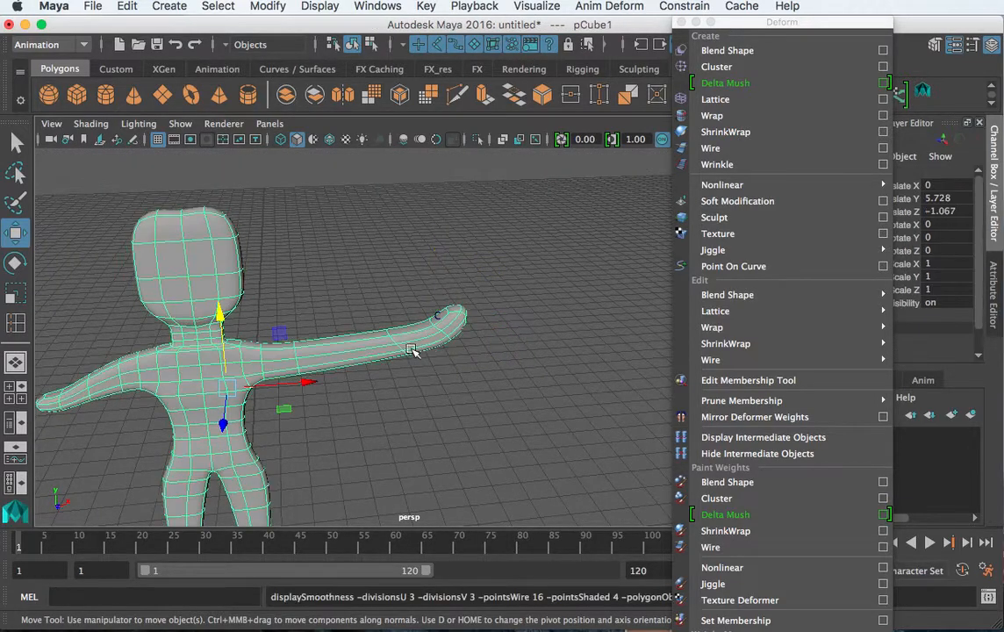
pyautogui.click(438, 316)
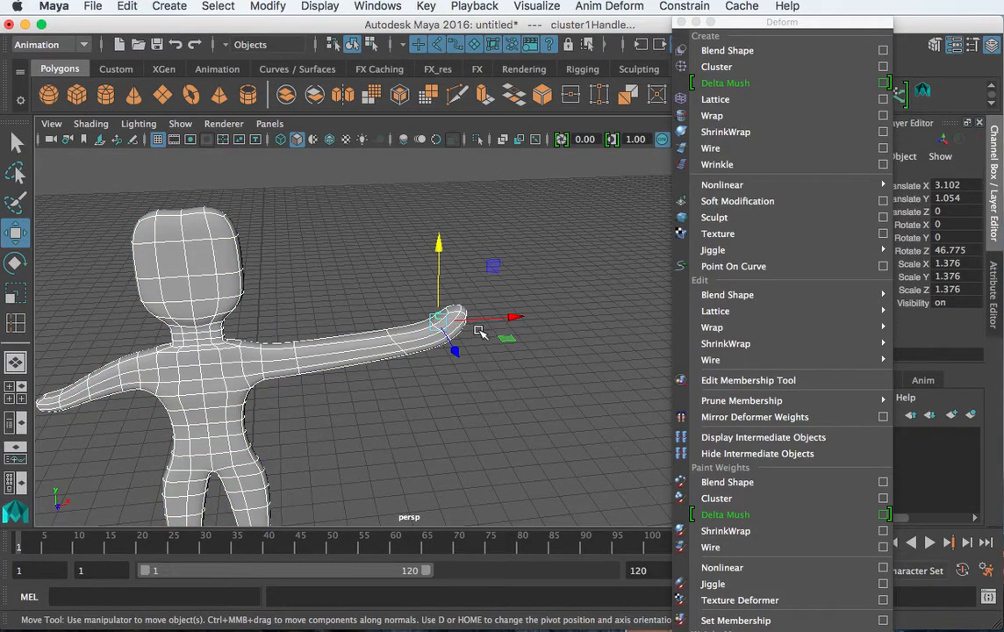
# - Pull the cluster handle toward the body to about X 0.24 and set a keyframe at frame 1
pyautogui.moveTo(494, 326); pyautogui.dragTo(460, 329)
pyautogui.press('z')
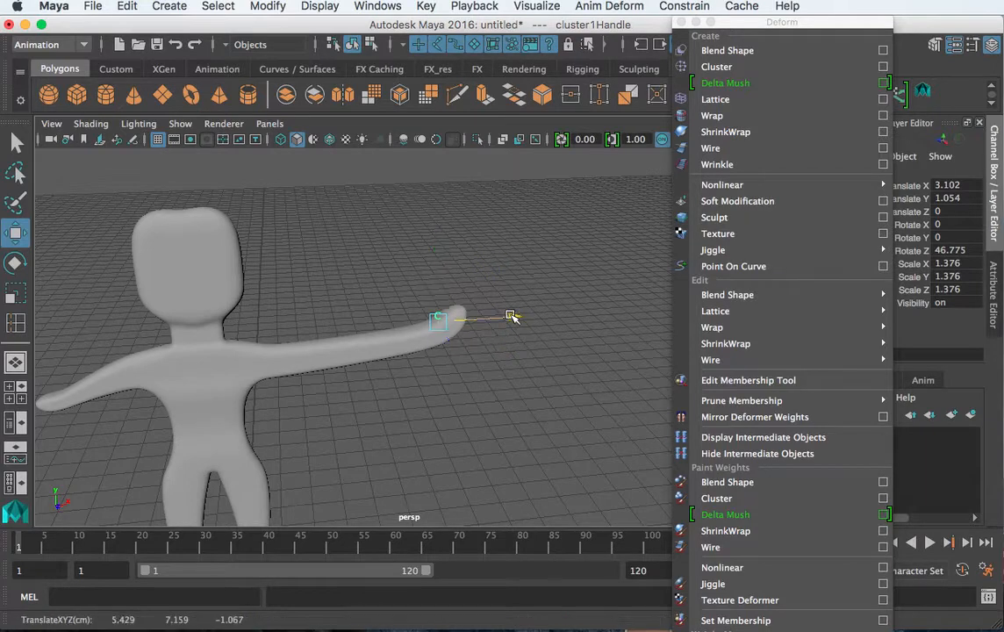
pyautogui.moveTo(511, 317); pyautogui.dragTo(405, 333)
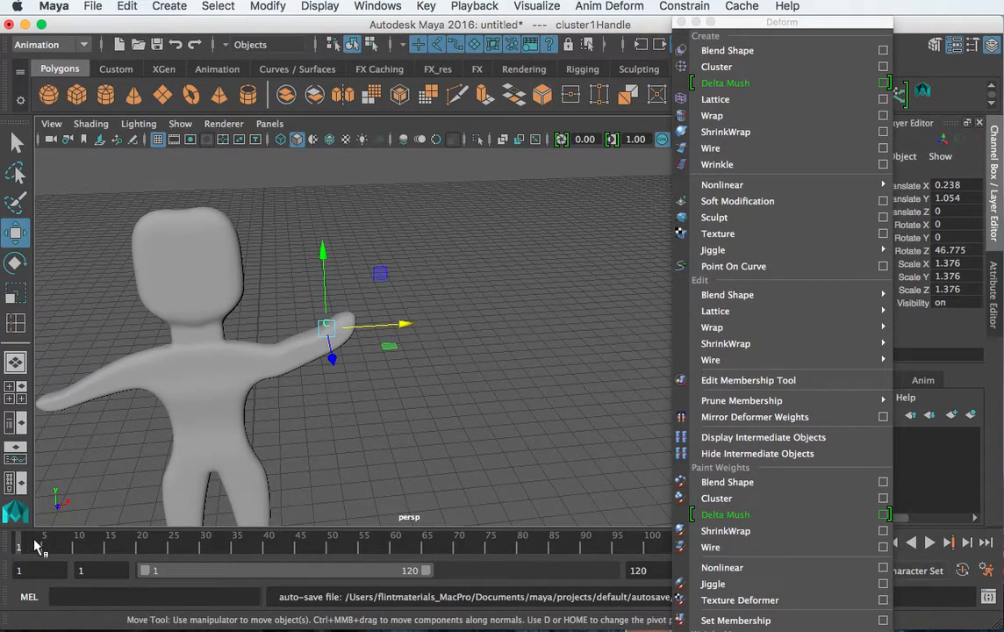
pyautogui.press('s')
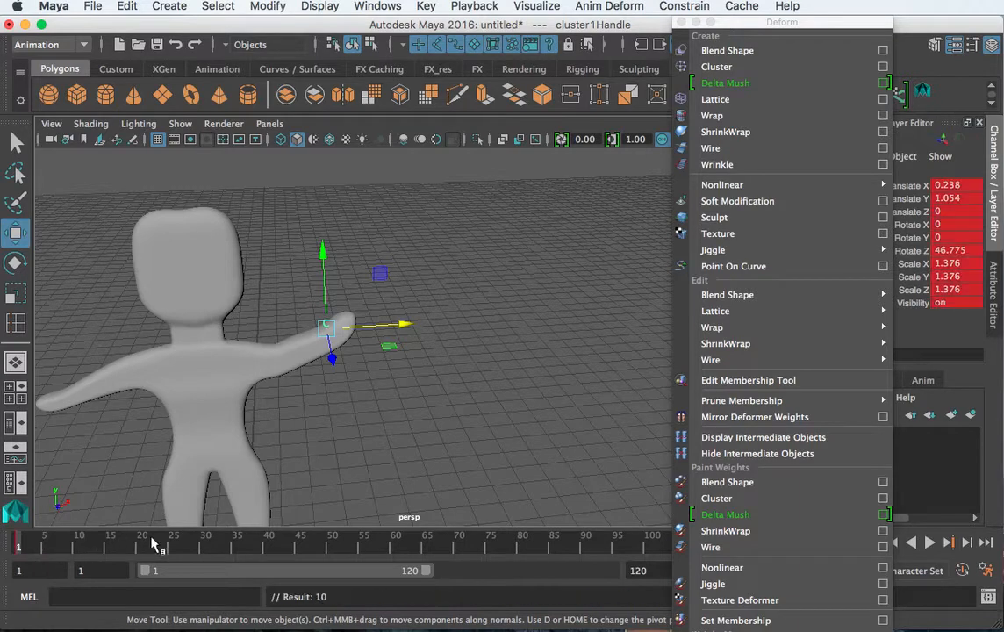
# - Near frame 50, move the cluster handle to about X 4.8, rotate it to about 21.5° in Z, and set a keyframe
pyautogui.hotkey('alt', 'v')
pyautogui.click(336, 543)
pyautogui.moveTo(393, 345); pyautogui.dragTo(576, 322)
pyautogui.press('r')
pyautogui.press('e')
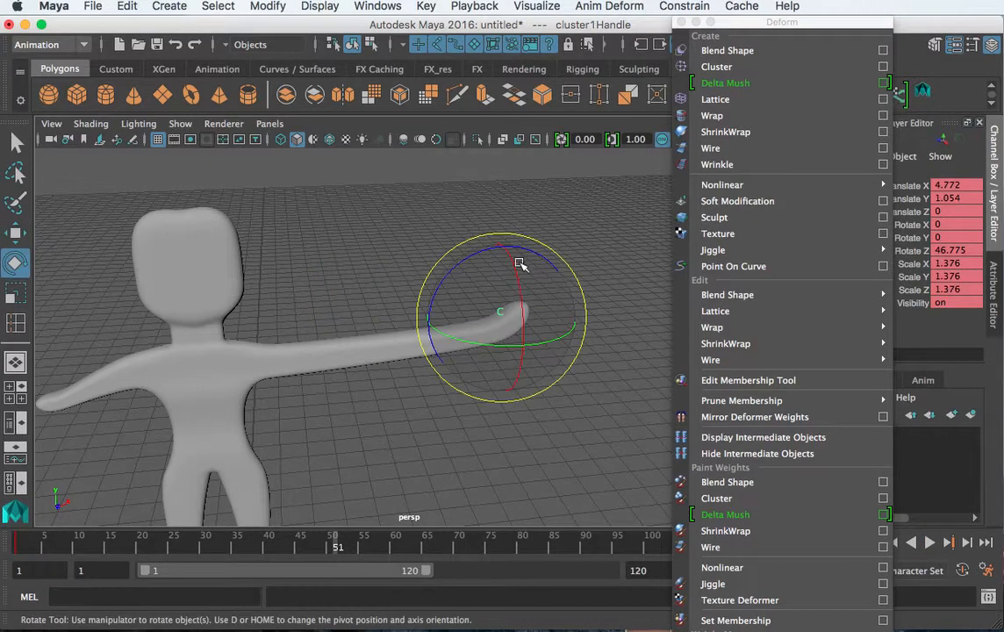
pyautogui.moveTo(520, 259); pyautogui.dragTo(563, 264)
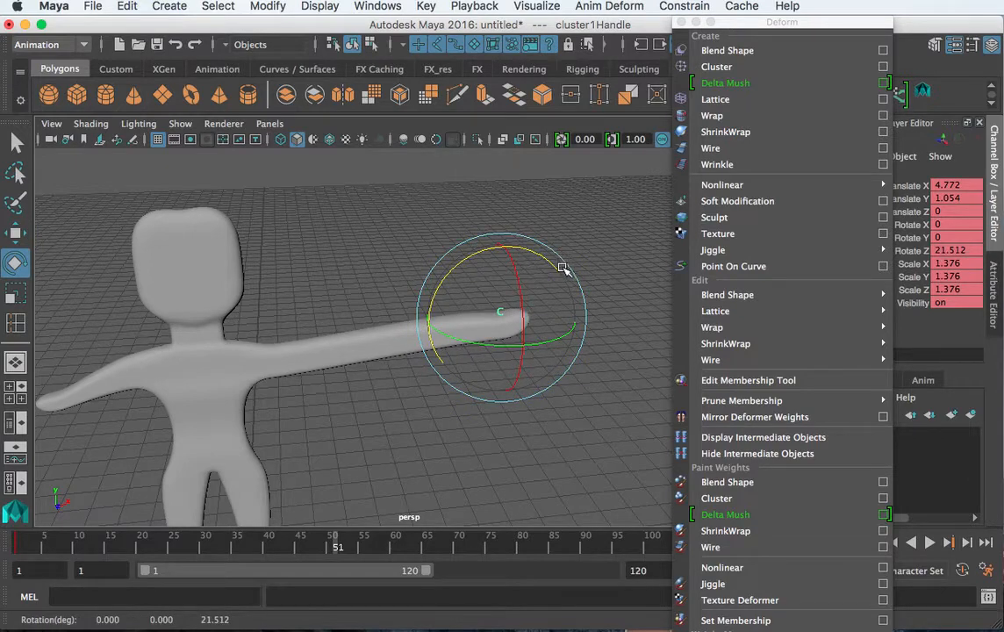
pyautogui.press('s')
# - Play back the arm-stretch animation and stop it to examine the cluster's effect
pyautogui.hotkey('alt', 'v')
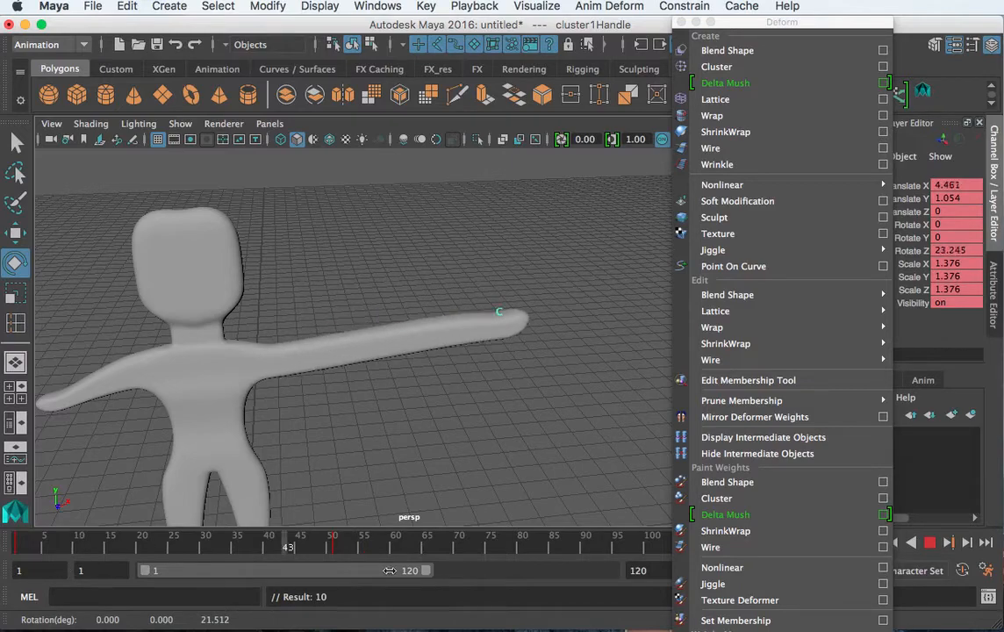
pyautogui.moveTo(93, 571); pyautogui.dragTo(383, 571)
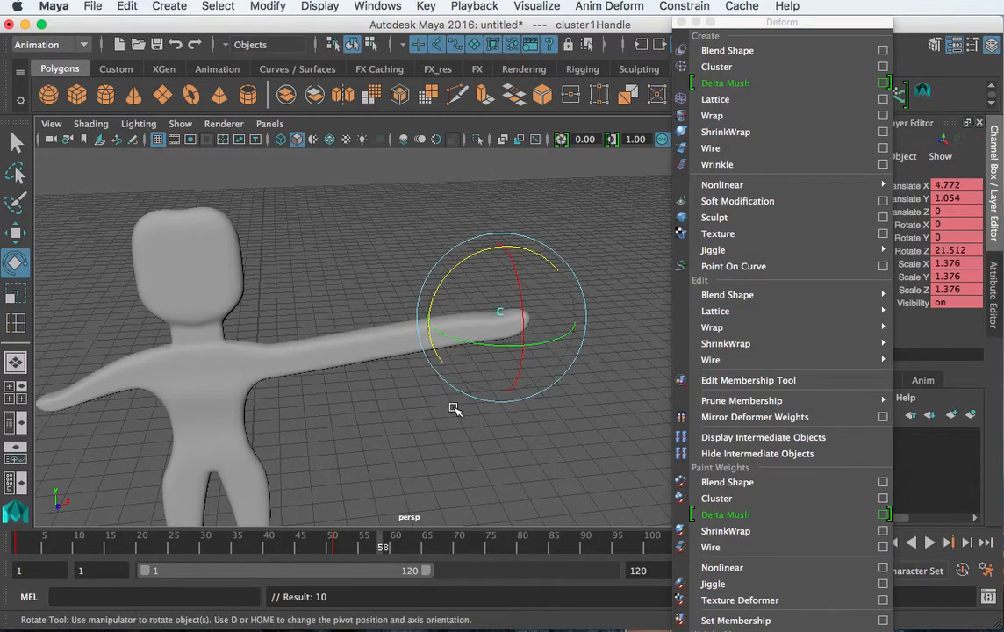
pyautogui.keyDown('alt'); pyautogui.moveTo(383, 374); pyautogui.dragTo(388, 410); pyautogui.keyUp('alt')
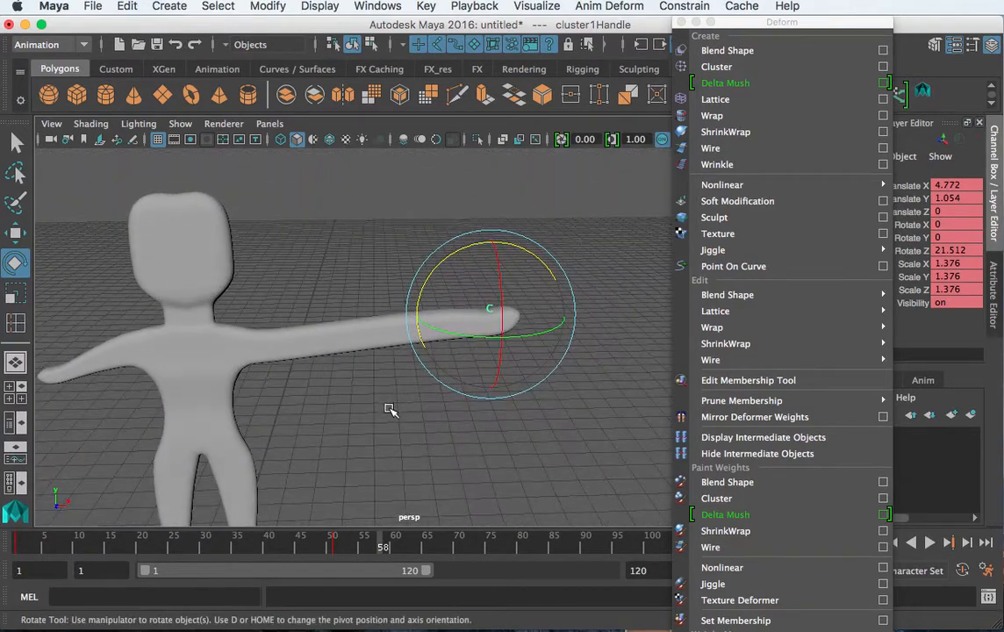
# - Undo the keyframes, the handle transforms and the cluster until the arm is back in its original shape
pyautogui.press('z')
pyautogui.press('z')
pyautogui.press('z')
pyautogui.press('z')
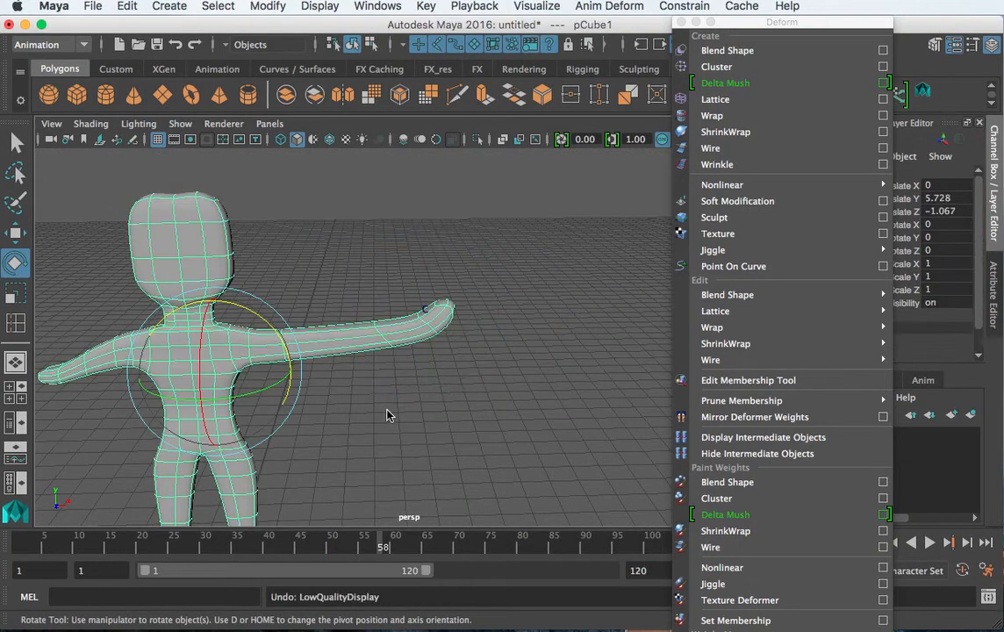
pyautogui.press('z')
# - Detach the nonlinear deformers as a floating window over the viewport and close the full Deform window
pyautogui.moveTo(724, 182)
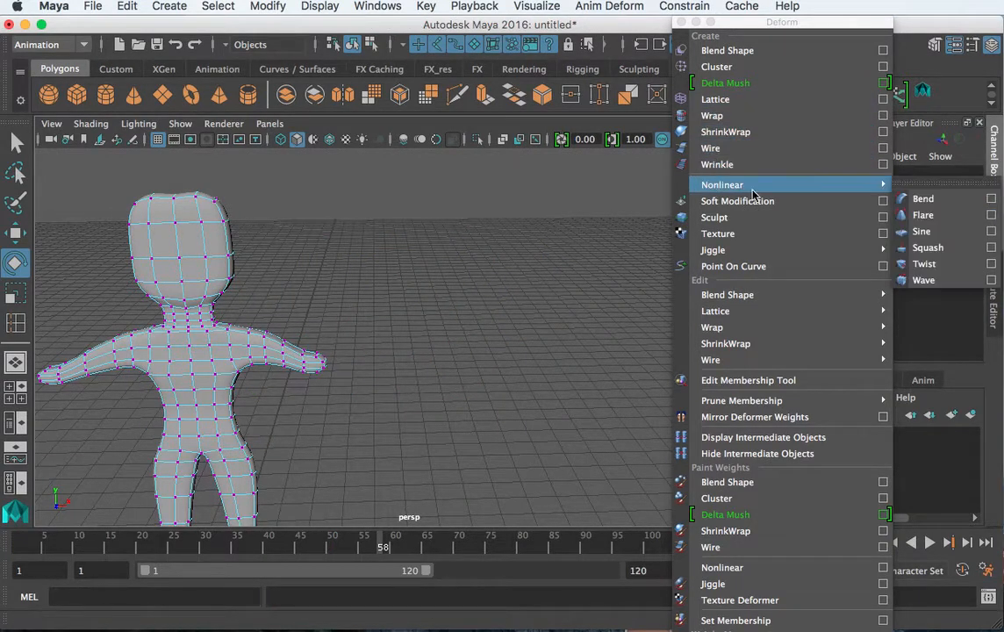
pyautogui.click(944, 182)
pyautogui.moveTo(960, 169); pyautogui.dragTo(695, 185)
pyautogui.click(682, 22)
pyautogui.click(656, 201)
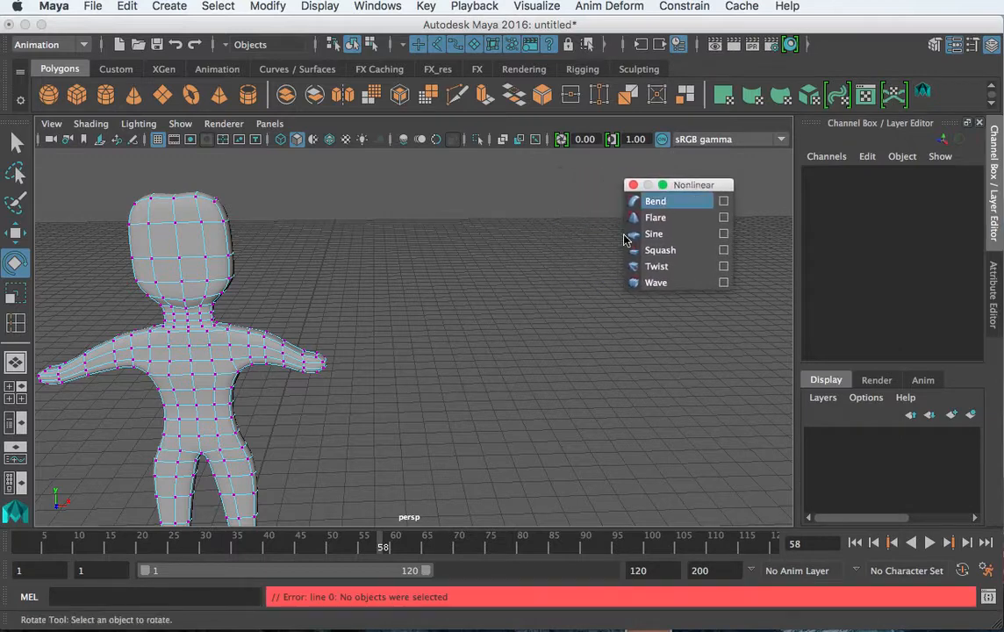
# - Return the character to object mode and duplicate it twice, spacing the copies in a row along X with the last at about 16.2
pyautogui.moveTo(213, 357); pyautogui.dragTo(285, 331, button='right')
pyautogui.click(217, 348)
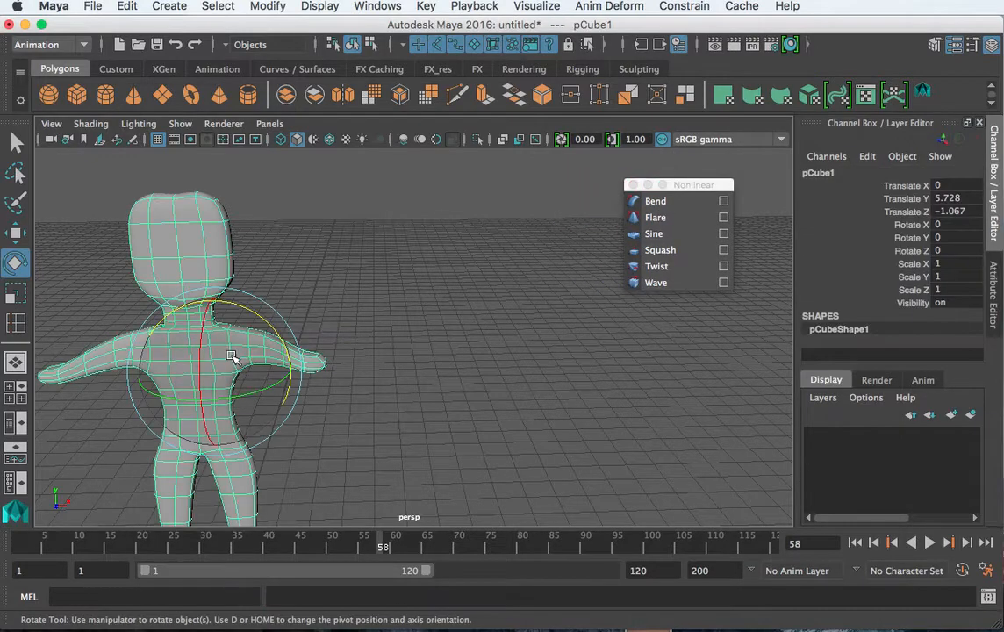
pyautogui.press('w')
pyautogui.hotkey('ctrl', 'd')
pyautogui.moveTo(294, 368); pyautogui.dragTo(604, 410)
pyautogui.moveTo(599, 365); pyautogui.dragTo(903, 381)
pyautogui.scroll(-5, 231, 353)
pyautogui.keyDown('alt'); pyautogui.moveTo(232, 354); pyautogui.dragTo(260, 354); pyautogui.keyUp('alt')
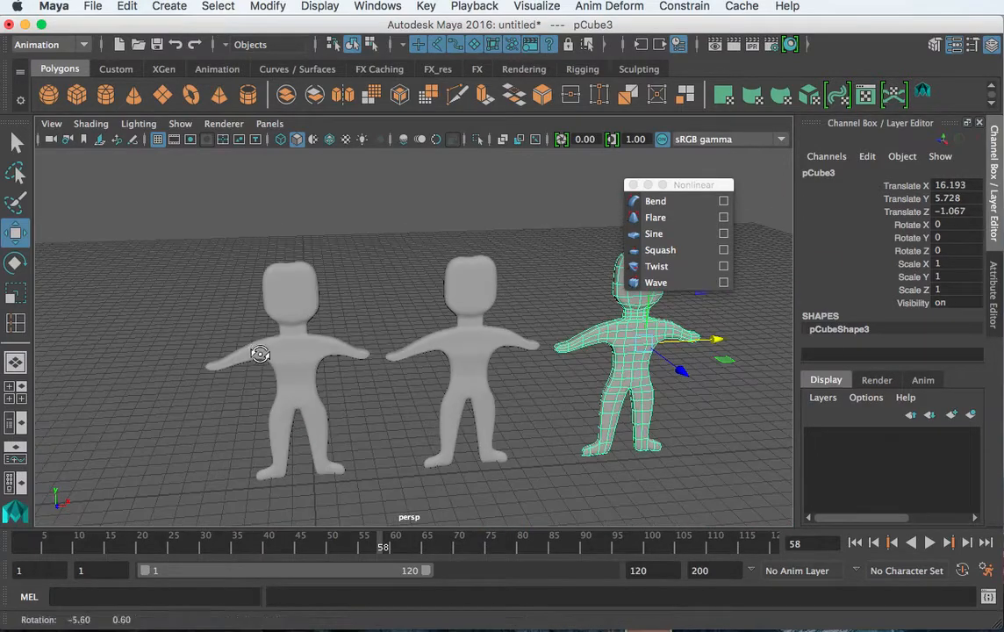
# - Apply a nonlinear Bend deformer to the original character and frame its handle in the view
pyautogui.click(307, 345)
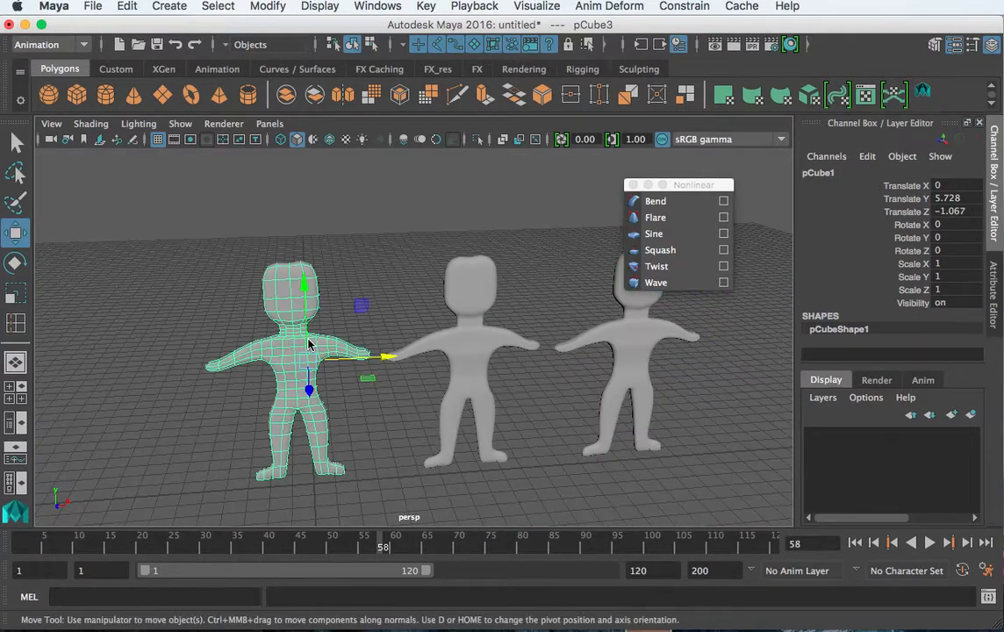
pyautogui.click(662, 206)
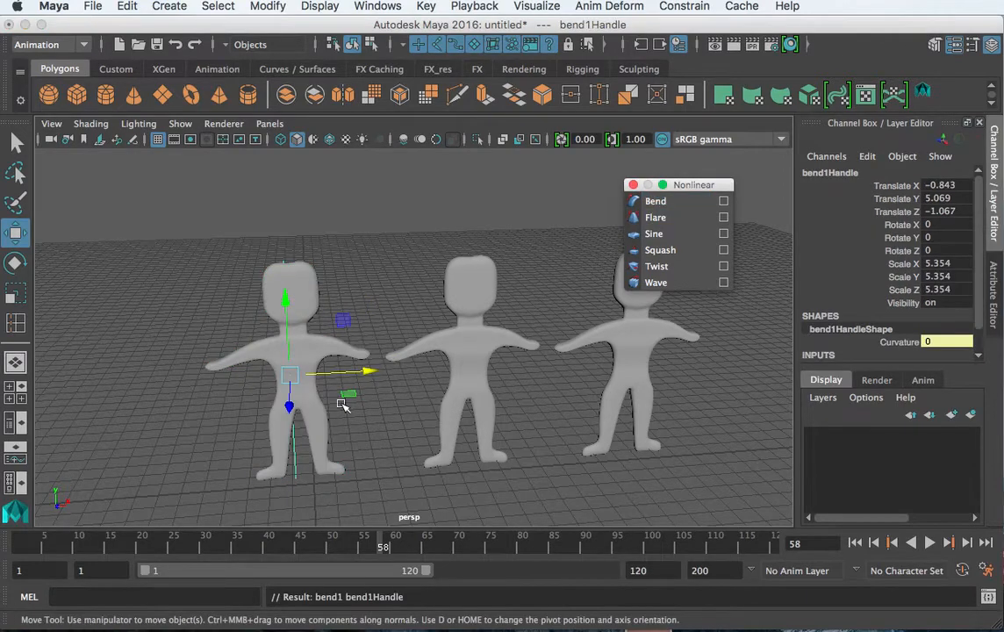
pyautogui.scroll(3, 343, 404)
pyautogui.keyDown('alt'); pyautogui.moveTo(312, 477); pyautogui.dragTo(356, 466); pyautogui.keyUp('alt')
pyautogui.keyDown('alt'); pyautogui.moveTo(383, 479); pyautogui.dragTo(403, 409, button='middle'); pyautogui.keyUp('alt')
pyautogui.keyDown('alt'); pyautogui.moveTo(296, 337); pyautogui.dragTo(298, 470); pyautogui.keyUp('alt')
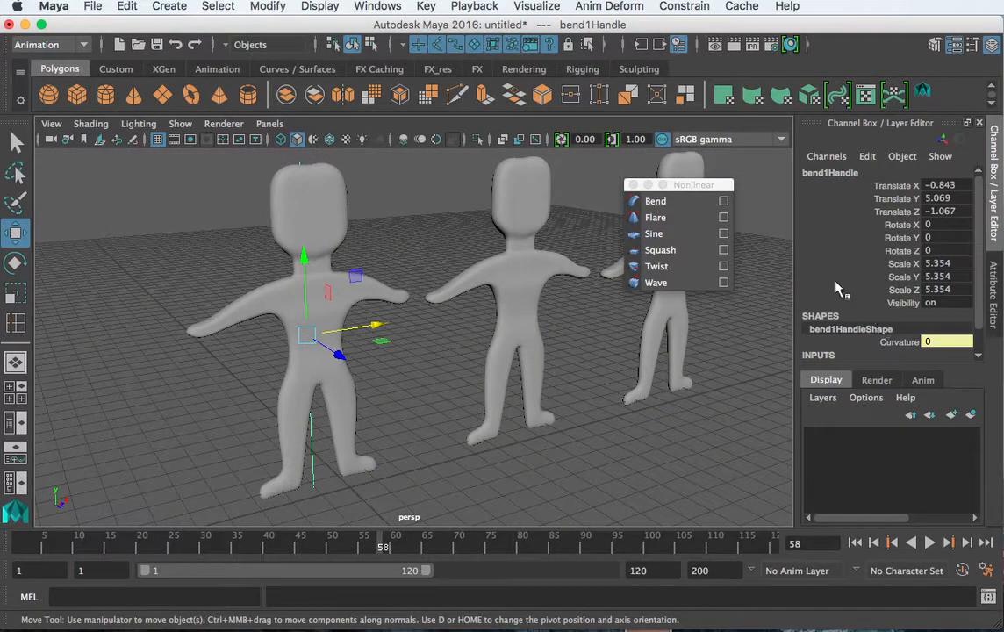
# - Expand the bend deformer's input attributes, try its Envelope, and set the Curvature to about -91.7
pyautogui.moveTo(683, 185); pyautogui.dragTo(689, 206)
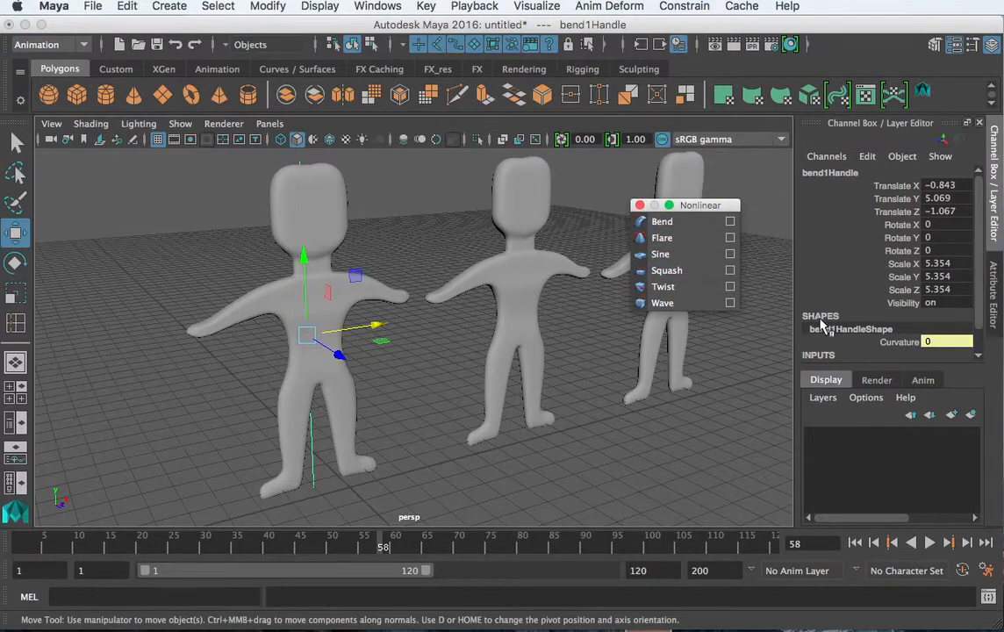
pyautogui.scroll(-1, 832, 324)
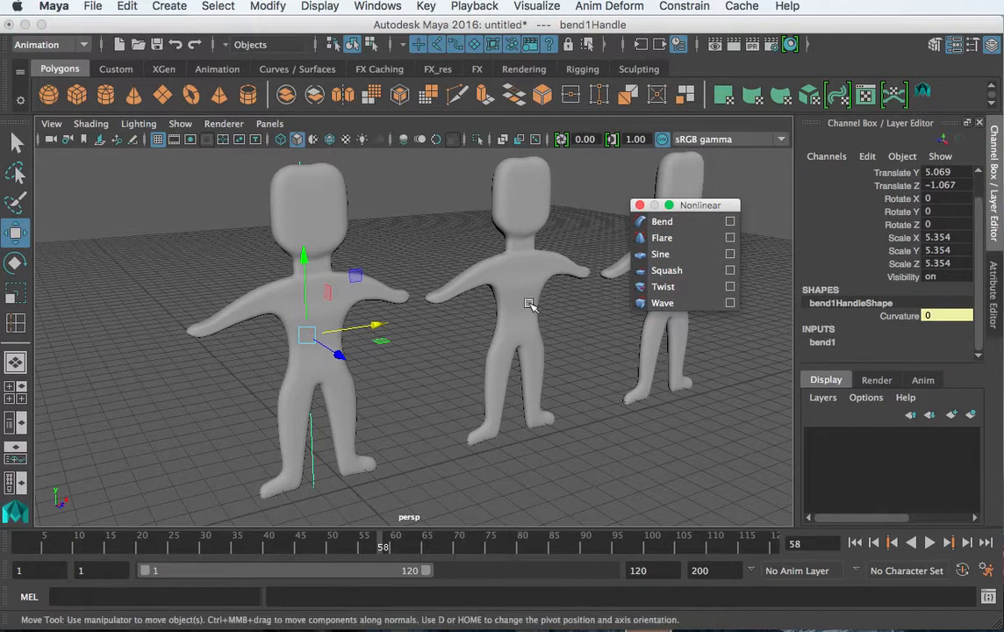
pyautogui.click(823, 342)
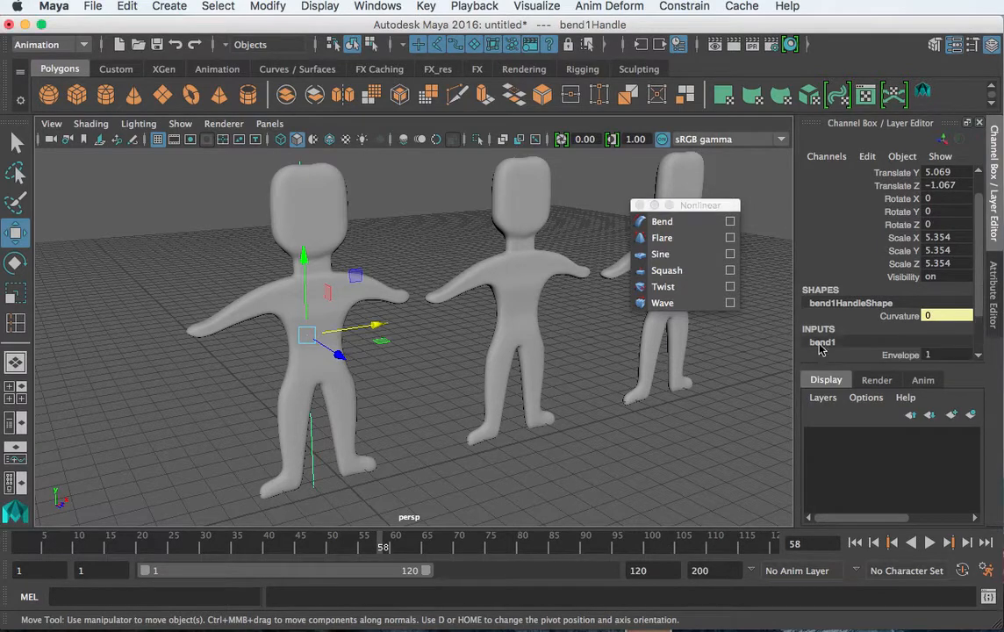
pyautogui.scroll(-2, 848, 330)
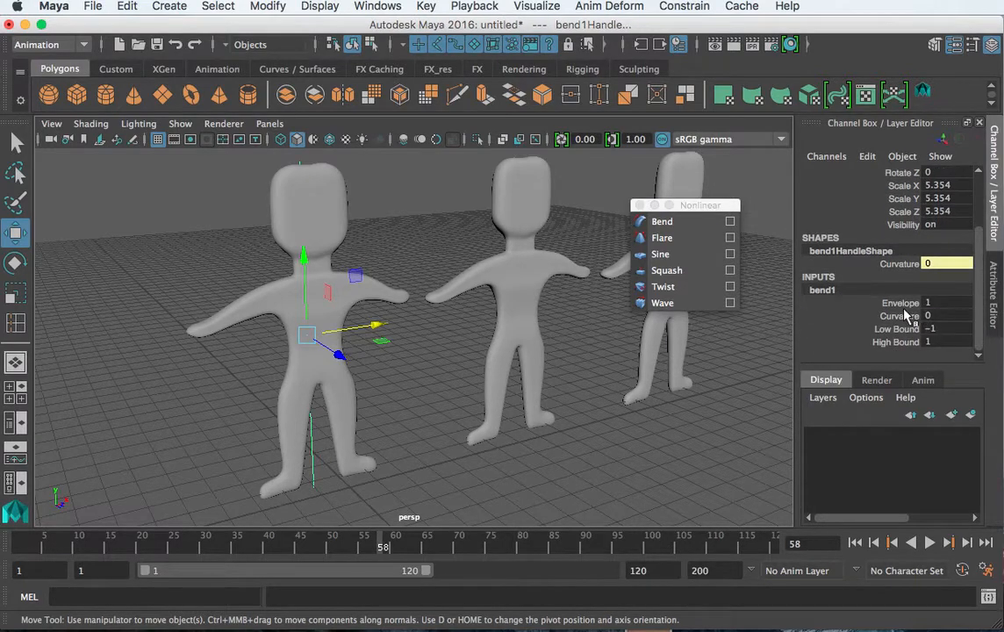
pyautogui.click(902, 304)
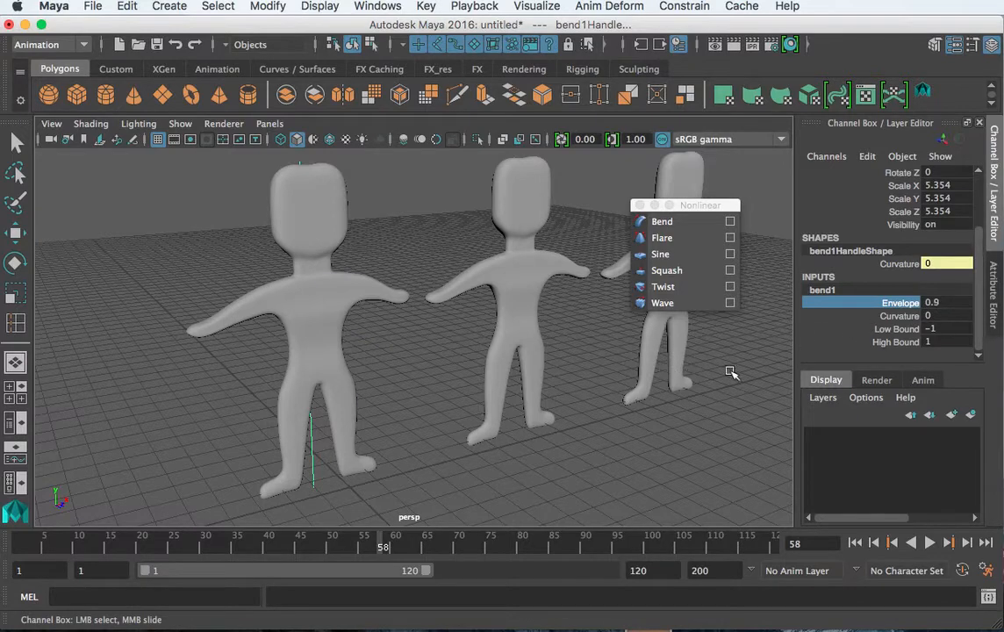
pyautogui.click(897, 316)
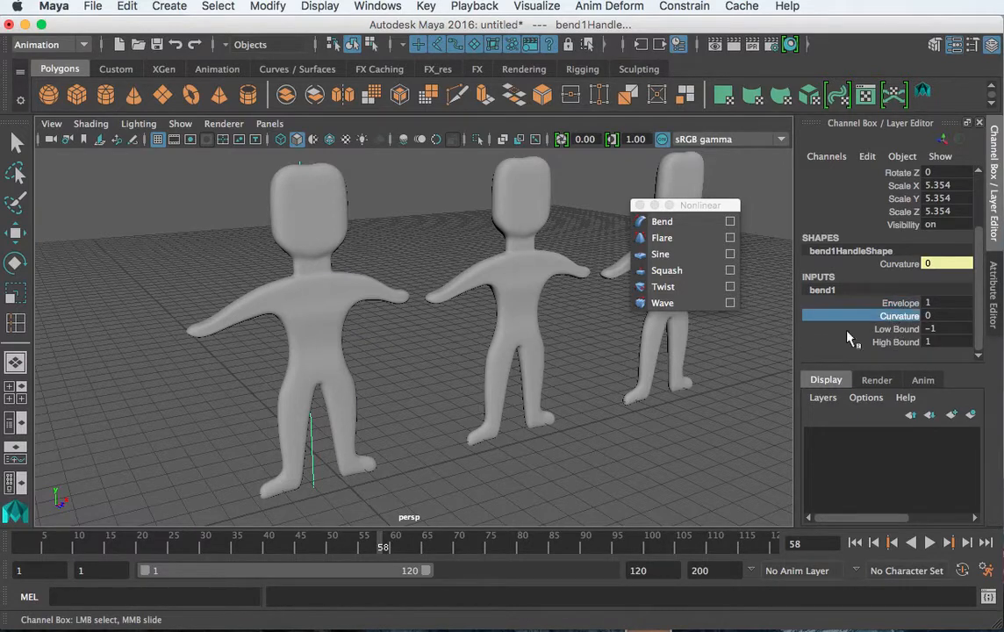
pyautogui.moveTo(563, 422); pyautogui.dragTo(490, 424, button='middle')
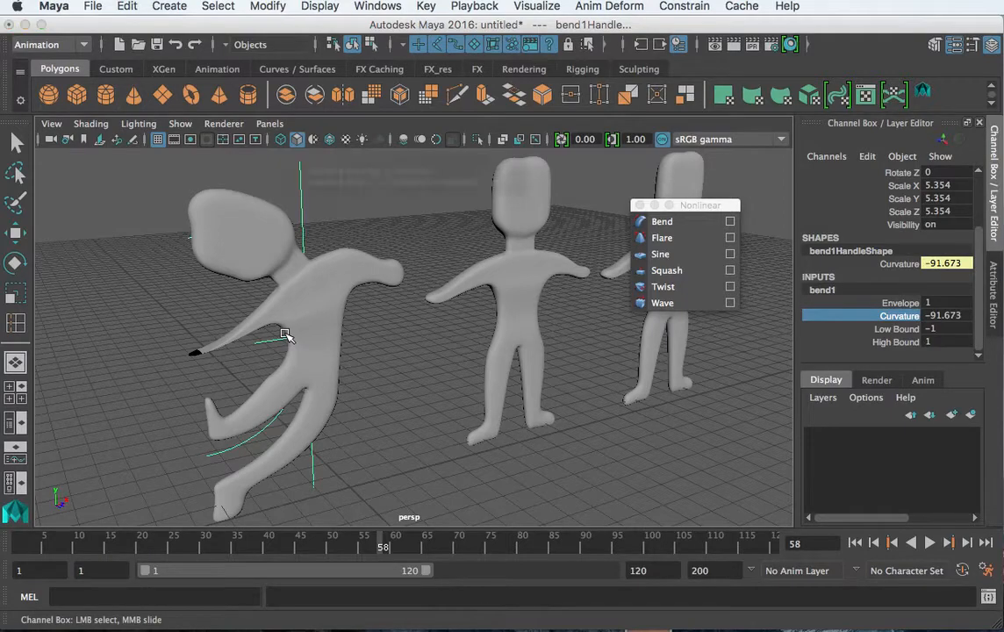
# - Key the bend's Curvature at different values, play the animation and scrub the timeline to frame 48
pyautogui.press('4')
pyautogui.moveTo(320, 389)
pyautogui.mouseDown(button='middle')
pyautogui.moveTo(451, 417)
pyautogui.moveTo(386, 418)
pyautogui.moveTo(437, 417)
pyautogui.moveTo(381, 428)
pyautogui.mouseUp(button='middle')
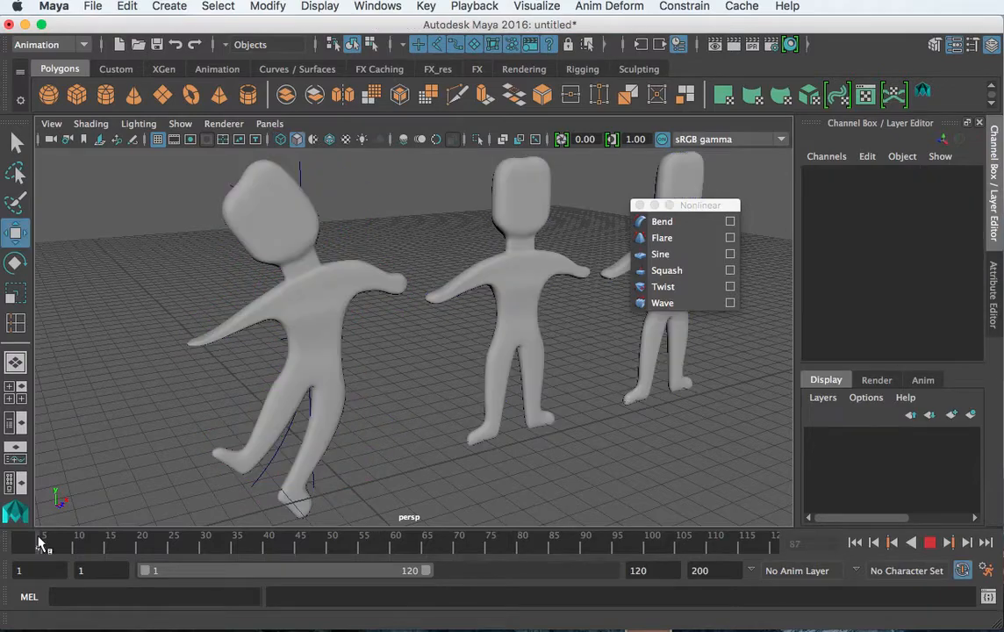
pyautogui.moveTo(39, 542); pyautogui.dragTo(319, 549)
# - Delete the original character's construction history to remove its bend deformer
pyautogui.click(332, 336)
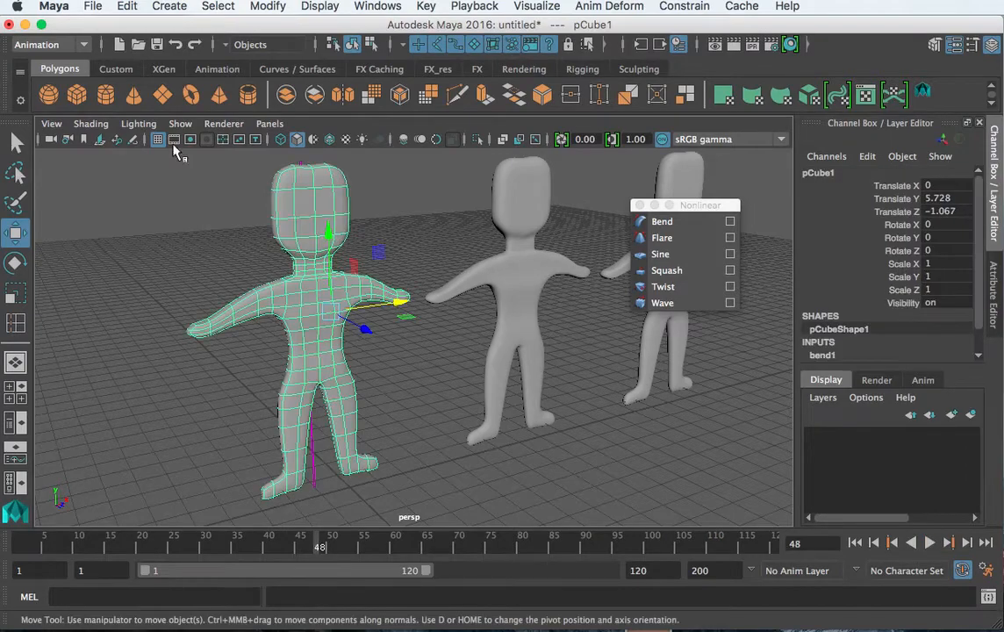
pyautogui.click(127, 6)
pyautogui.moveTo(192, 200)
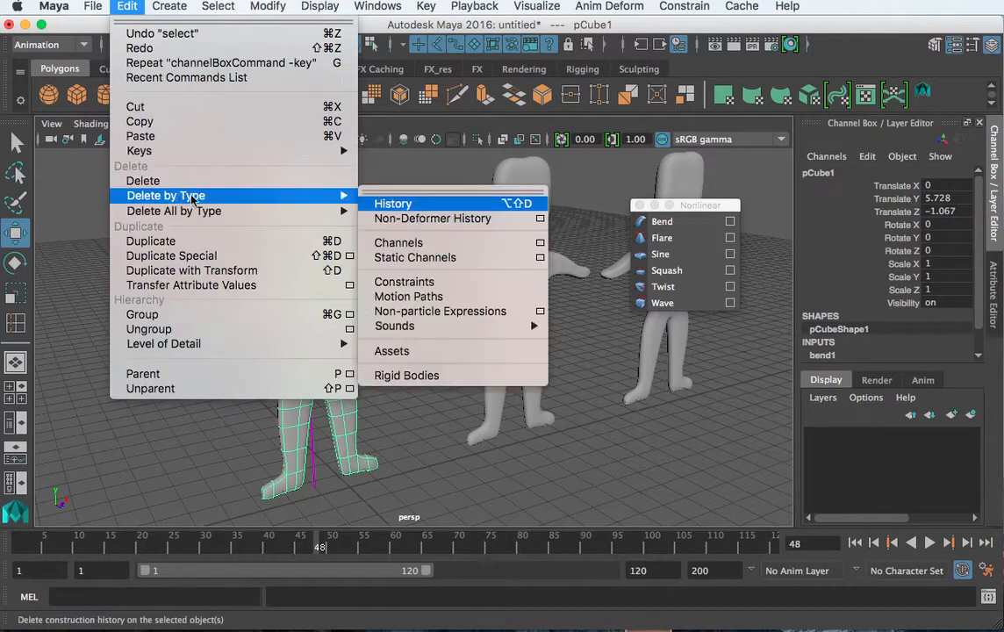
pyautogui.click(404, 212)
pyautogui.click(491, 361)
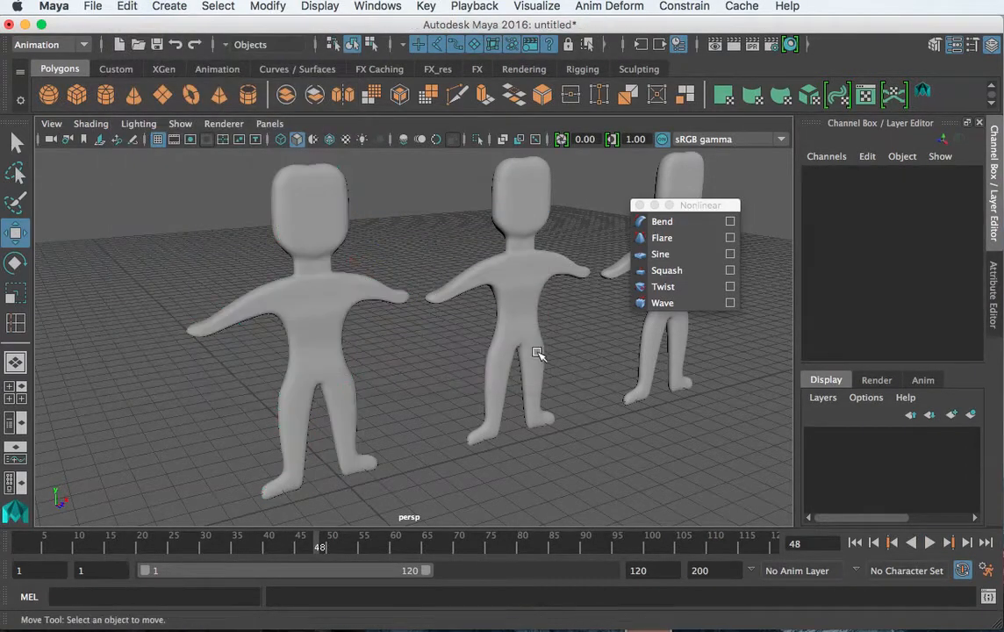
# - Apply a nonlinear Flare deformer to the middle character
pyautogui.keyDown('alt'); pyautogui.moveTo(539, 352); pyautogui.dragTo(508, 338); pyautogui.keyUp('alt')
pyautogui.click(508, 339)
pyautogui.press('f')
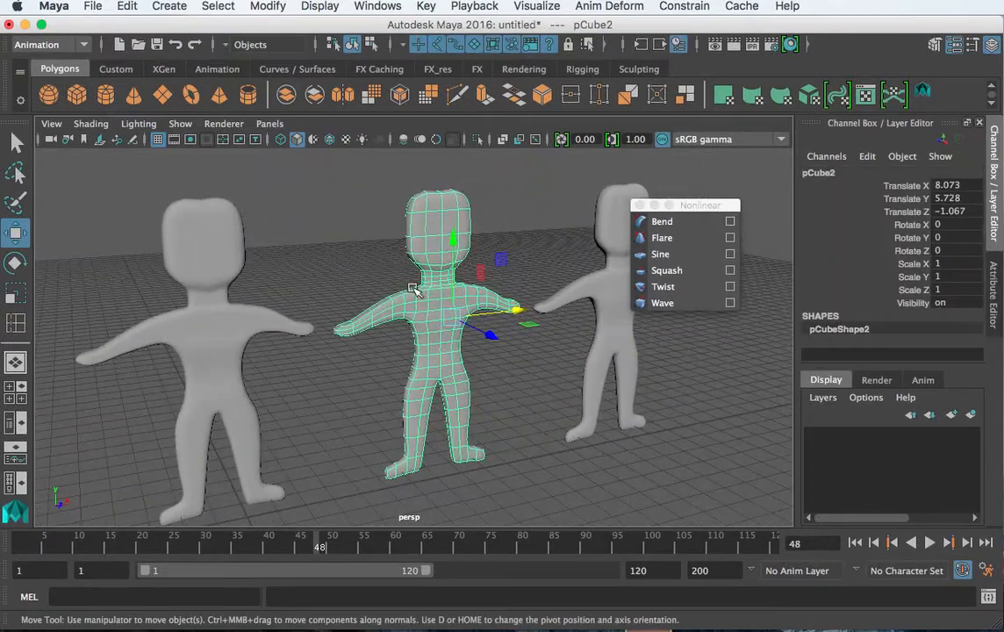
pyautogui.click(660, 238)
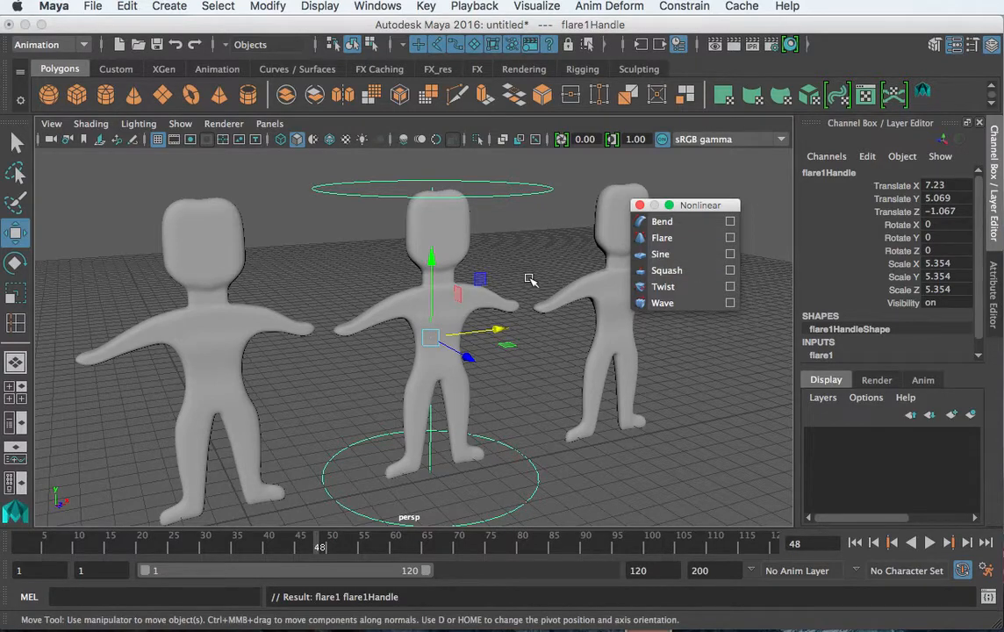
# - Expand the flare deformer's input attributes and set Start Flare X to 1.7
pyautogui.click(825, 355)
pyautogui.scroll(-3, 878, 326)
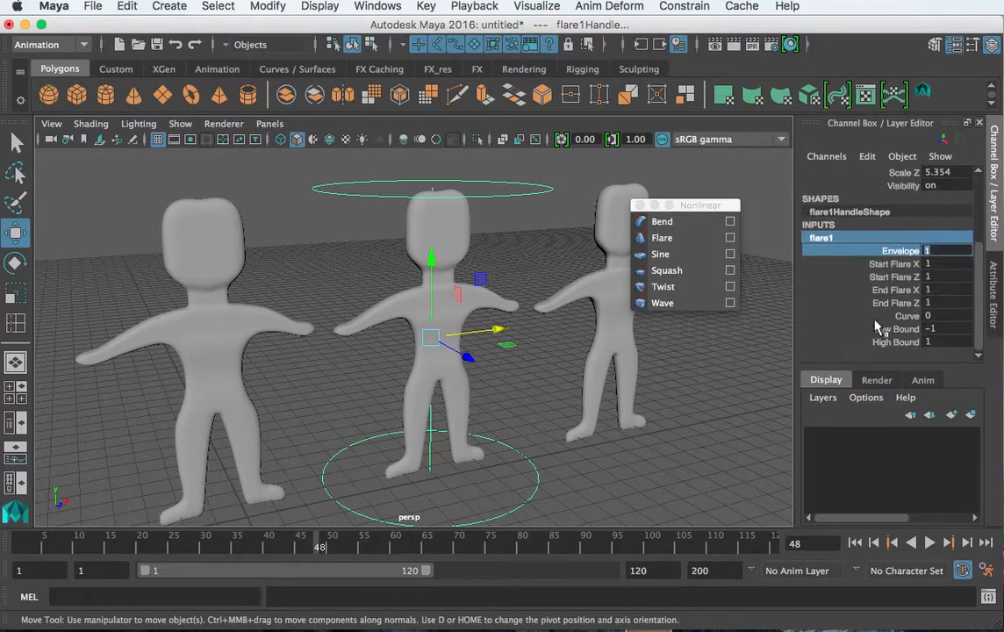
pyautogui.click(895, 264)
pyautogui.moveTo(606, 311); pyautogui.dragTo(608, 412, button='middle')
pyautogui.click(895, 277)
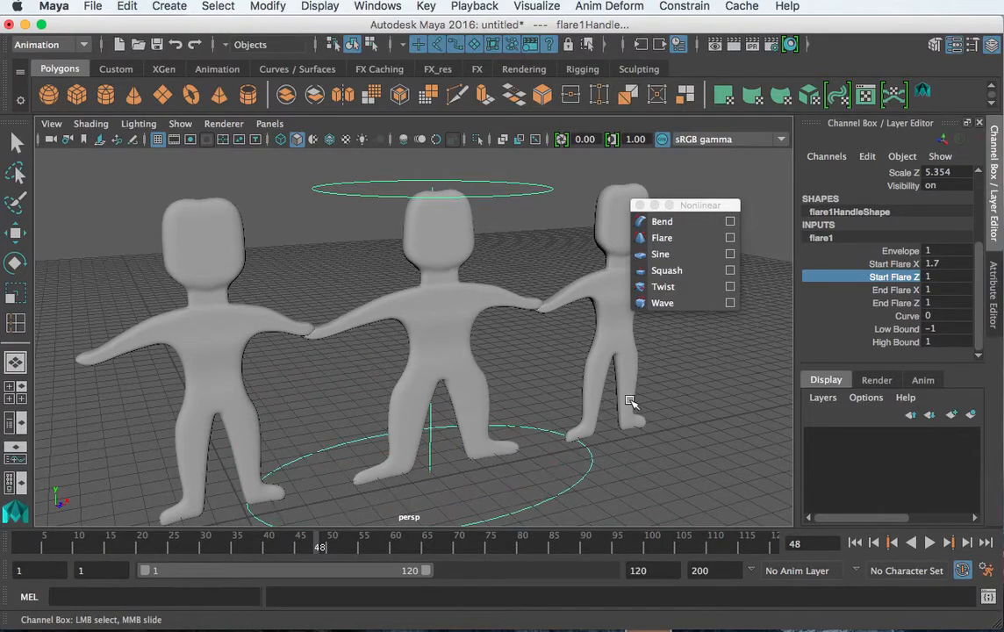
pyautogui.keyDown('alt'); pyautogui.moveTo(540, 422); pyautogui.dragTo(460, 387); pyautogui.keyUp('alt')
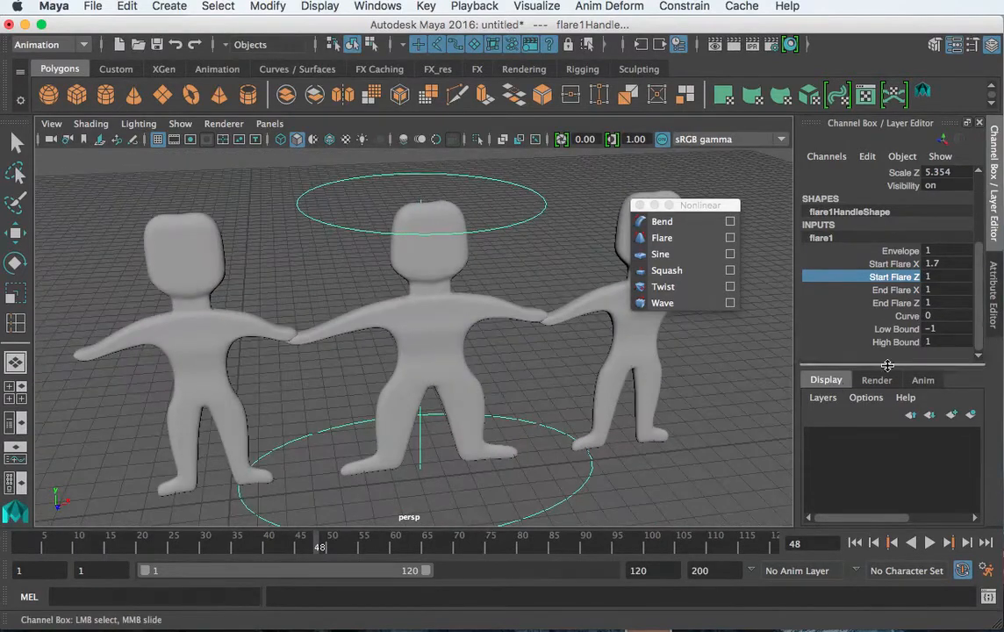
# - Narrow the flared character's upper end by setting End Flare X to 0.5 and End Flare Z to 0.2
pyautogui.click(894, 290)
pyautogui.moveTo(606, 327); pyautogui.dragTo(670, 368, button='middle')
pyautogui.click(906, 304)
pyautogui.keyDown('alt'); pyautogui.moveTo(603, 356); pyautogui.dragTo(649, 372, button='middle'); pyautogui.keyUp('alt')
pyautogui.keyDown('alt'); pyautogui.moveTo(531, 380); pyautogui.dragTo(592, 388); pyautogui.keyUp('alt')
pyautogui.moveTo(592, 388); pyautogui.dragTo(579, 392, button='middle')
pyautogui.moveTo(578, 392)
pyautogui.keyDown('alt'); pyautogui.mouseDown()
pyautogui.moveTo(630, 417)
pyautogui.moveTo(534, 426)
pyautogui.moveTo(571, 413)
pyautogui.mouseUp(); pyautogui.keyUp('alt')
pyautogui.keyDown('alt'); pyautogui.moveTo(683, 390); pyautogui.dragTo(722, 344); pyautogui.keyUp('alt')
pyautogui.keyDown('alt'); pyautogui.moveTo(640, 366); pyautogui.dragTo(478, 319, button='middle'); pyautogui.keyUp('alt')
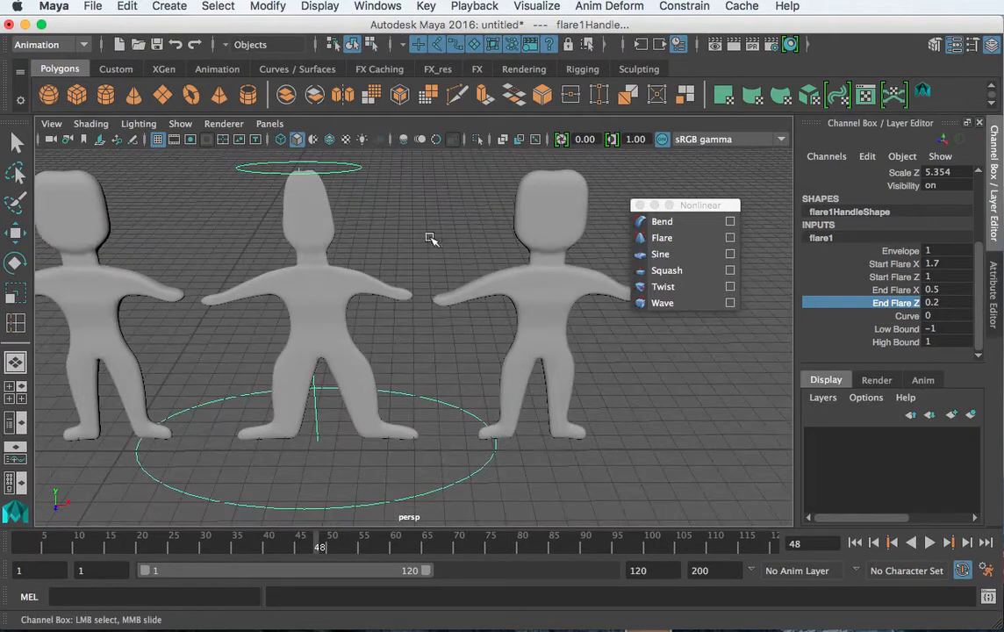
# - Delete the flared middle character together with its flare handle
pyautogui.moveTo(429, 235); pyautogui.dragTo(338, 496)
pyautogui.press('Delete')
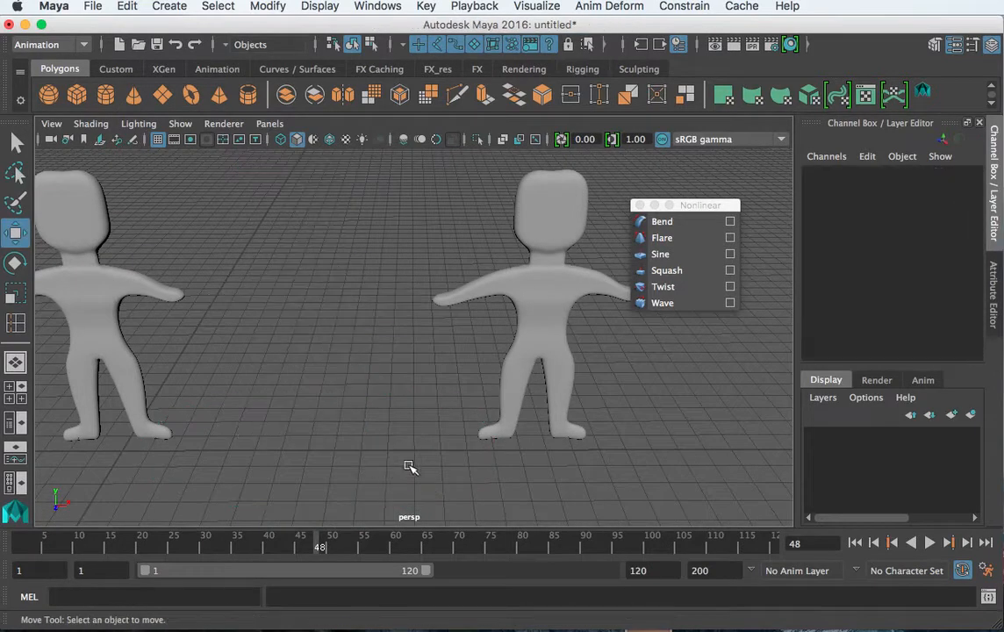
pyautogui.click(545, 321)
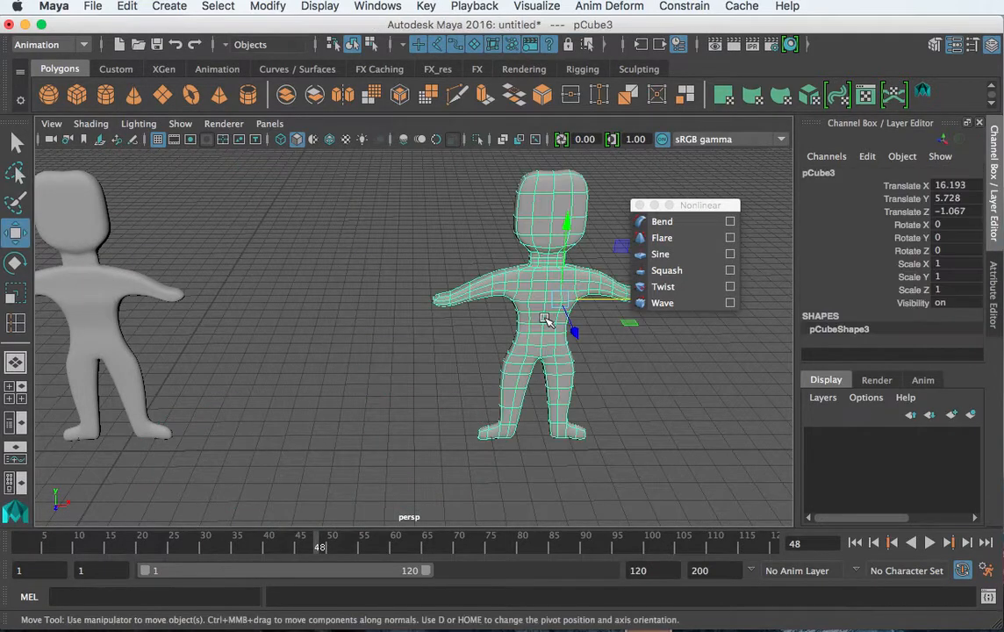
pyautogui.click(636, 307)
pyautogui.click(446, 383)
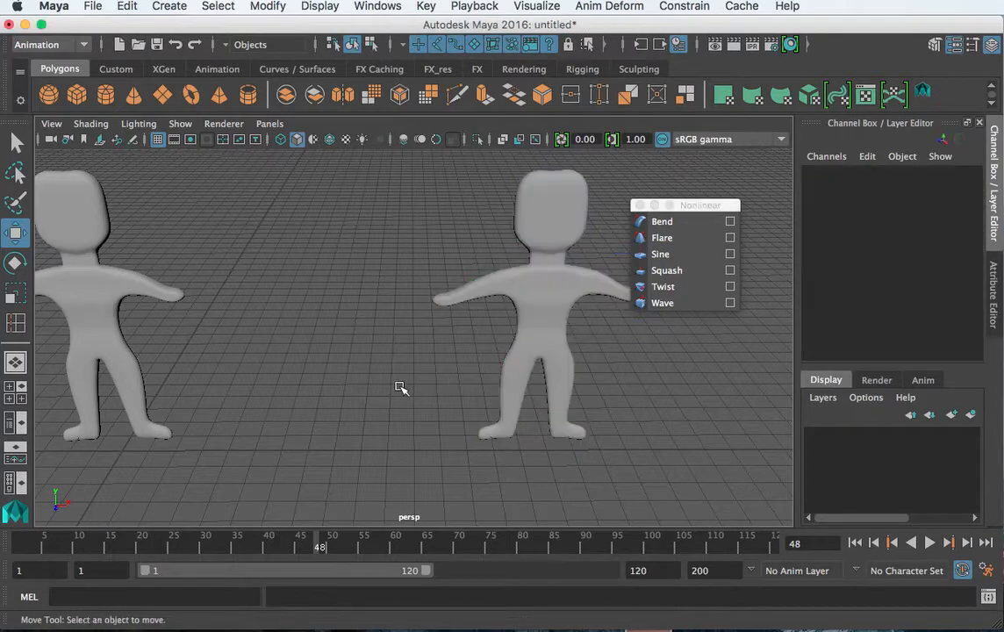
pyautogui.moveTo(401, 385)
pyautogui.keyDown('alt'); pyautogui.mouseDown()
pyautogui.moveTo(493, 376)
pyautogui.moveTo(404, 398)
pyautogui.mouseUp(); pyautogui.keyUp('alt')
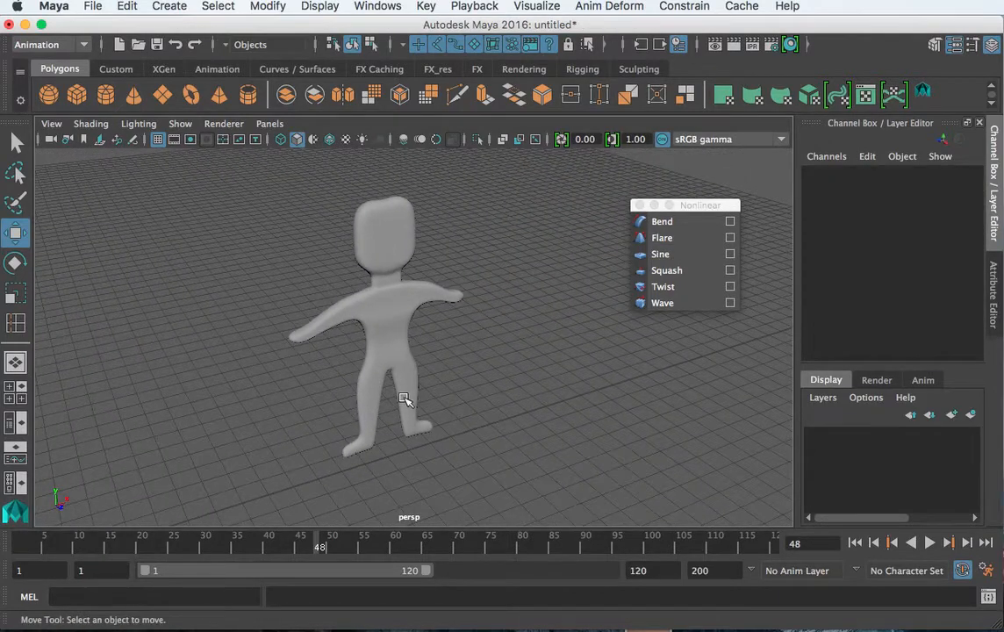
# - Apply a nonlinear Sine deformer to the remaining duplicate character
pyautogui.click(414, 332)
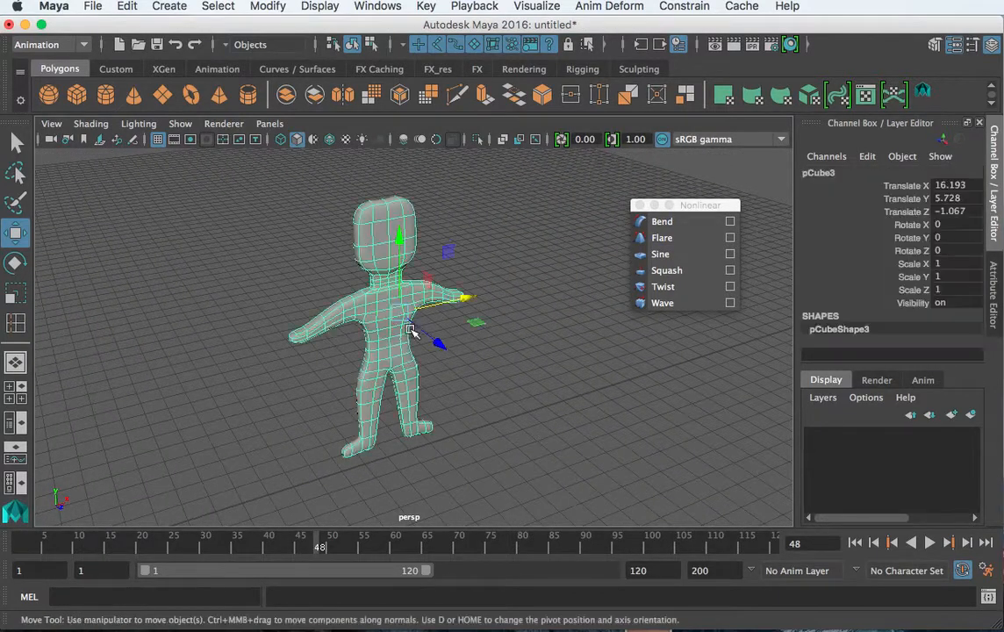
pyautogui.click(677, 258)
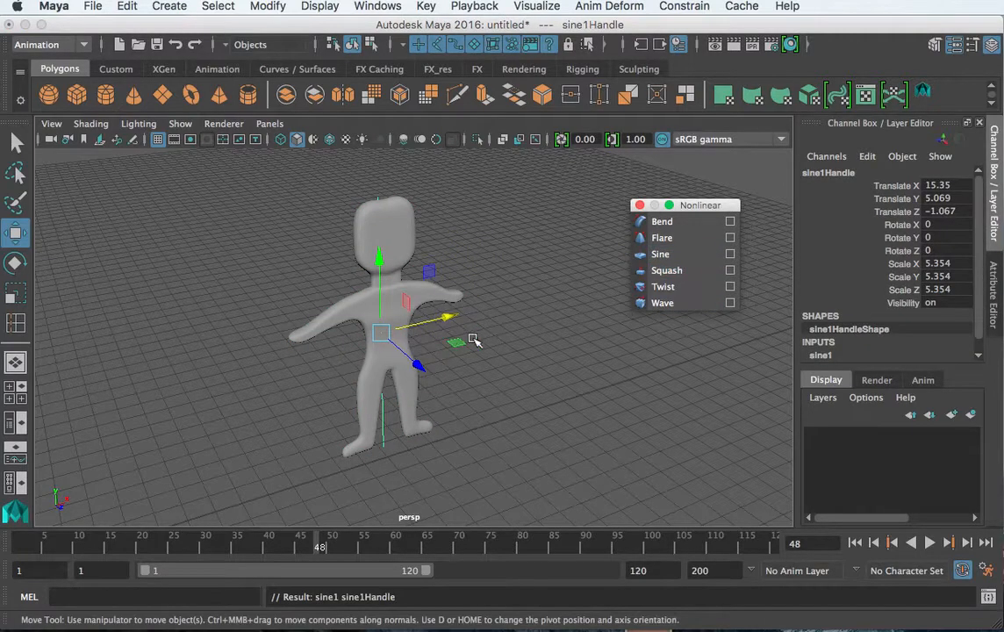
pyautogui.keyDown('alt'); pyautogui.moveTo(319, 349); pyautogui.dragTo(235, 406); pyautogui.keyUp('alt')
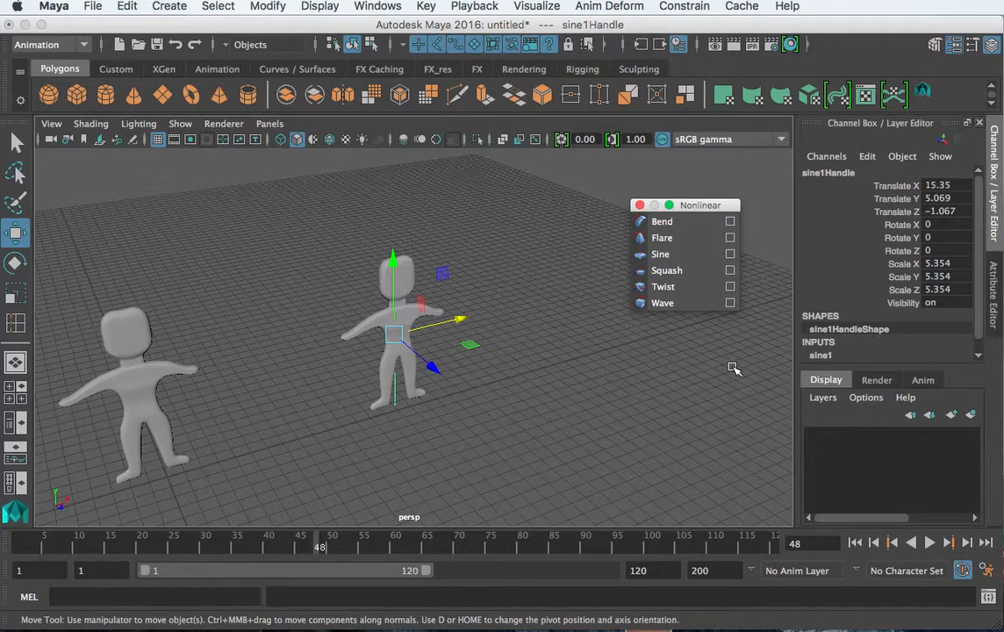
pyautogui.scroll(8, 733, 367)
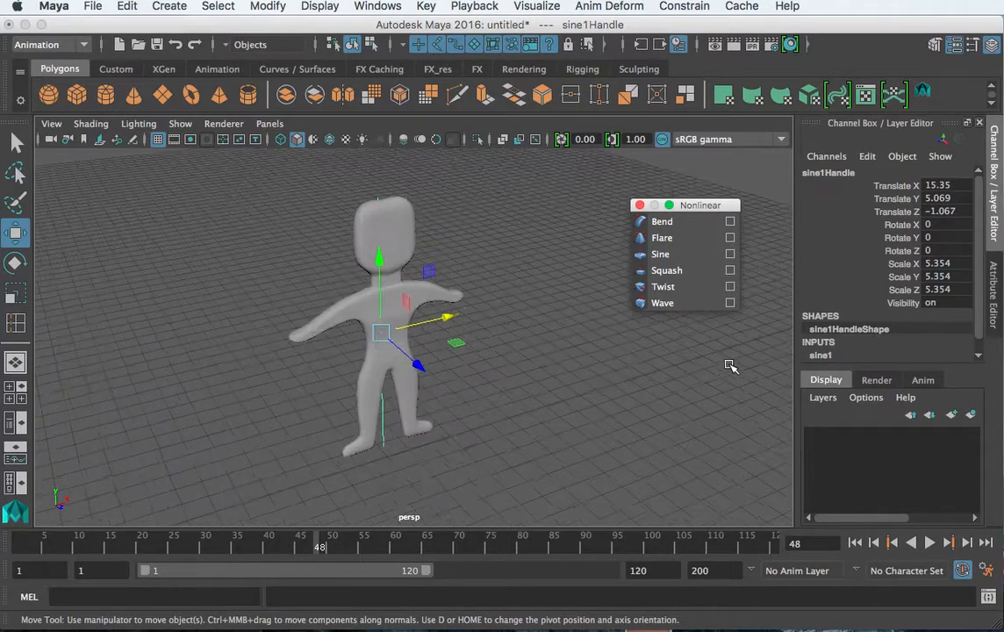
# - Expand the sine deformer's input attributes, try an Amplitude of -0.1, and set the Amplitude to 0.1
pyautogui.click(818, 355)
pyautogui.click(897, 298)
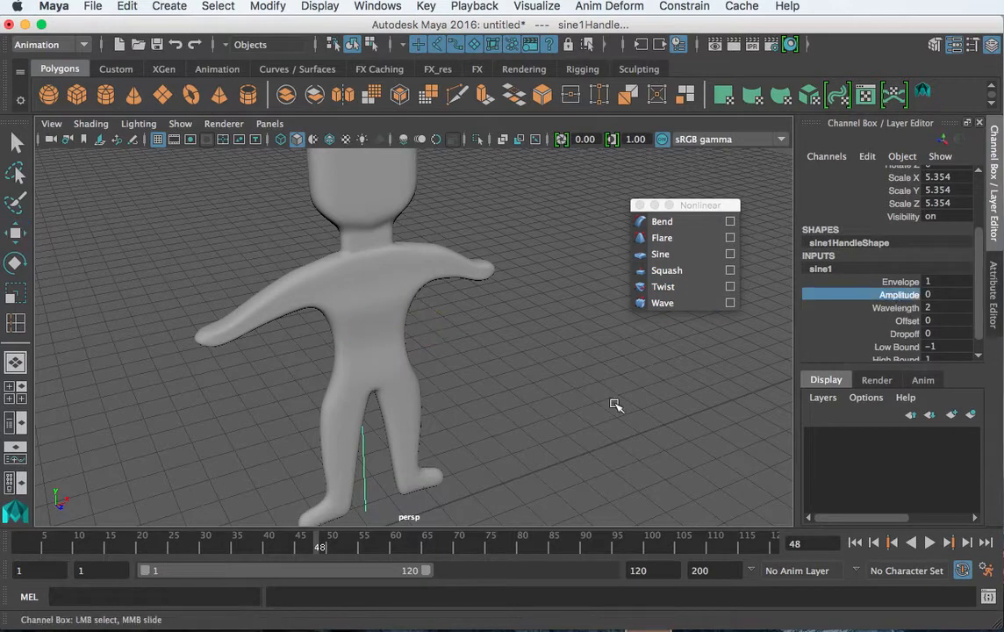
pyautogui.moveTo(612, 406); pyautogui.dragTo(610, 403, button='middle')
pyautogui.scroll(-3, 600, 387)
pyautogui.keyDown('alt'); pyautogui.moveTo(555, 398); pyautogui.dragTo(542, 391); pyautogui.keyUp('alt')
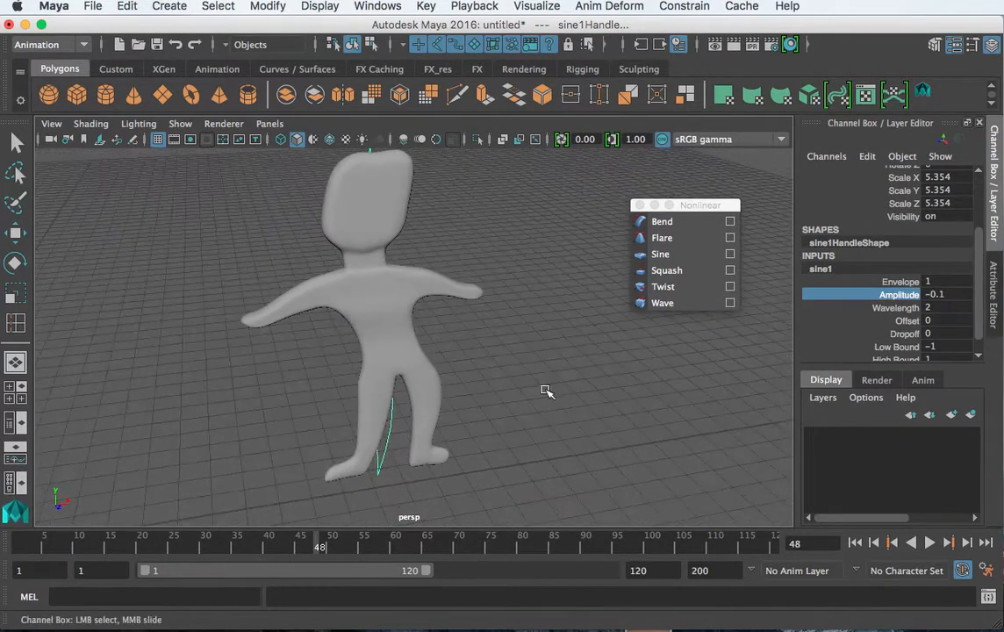
pyautogui.moveTo(542, 392); pyautogui.dragTo(551, 388, button='middle')
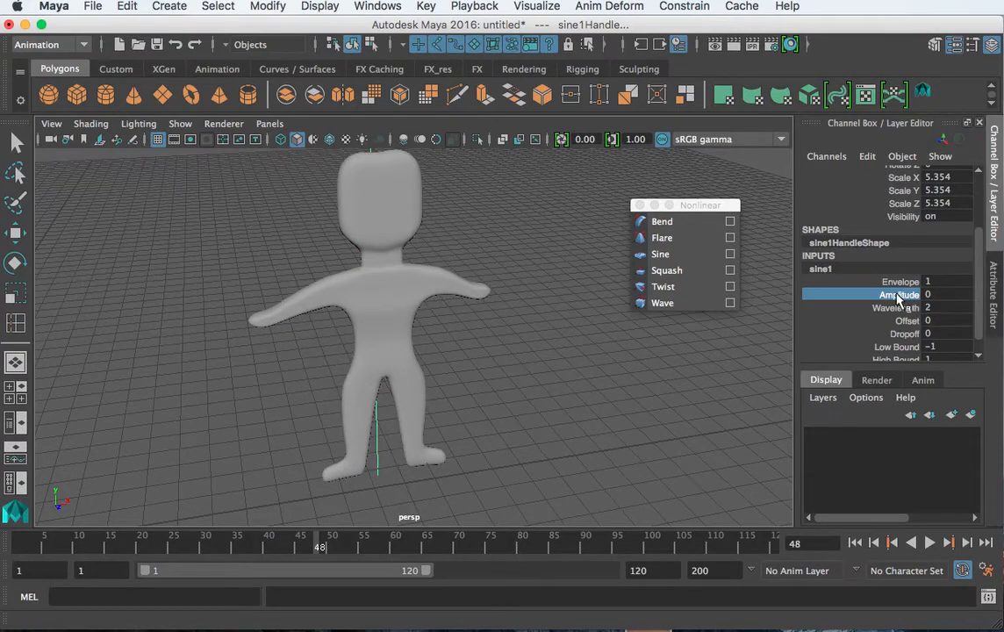
pyautogui.moveTo(481, 360); pyautogui.dragTo(479, 359, button='middle')
pyautogui.keyDown('alt'); pyautogui.moveTo(427, 322); pyautogui.dragTo(474, 370, button='right'); pyautogui.keyUp('alt')
pyautogui.scroll(-4, 474, 371)
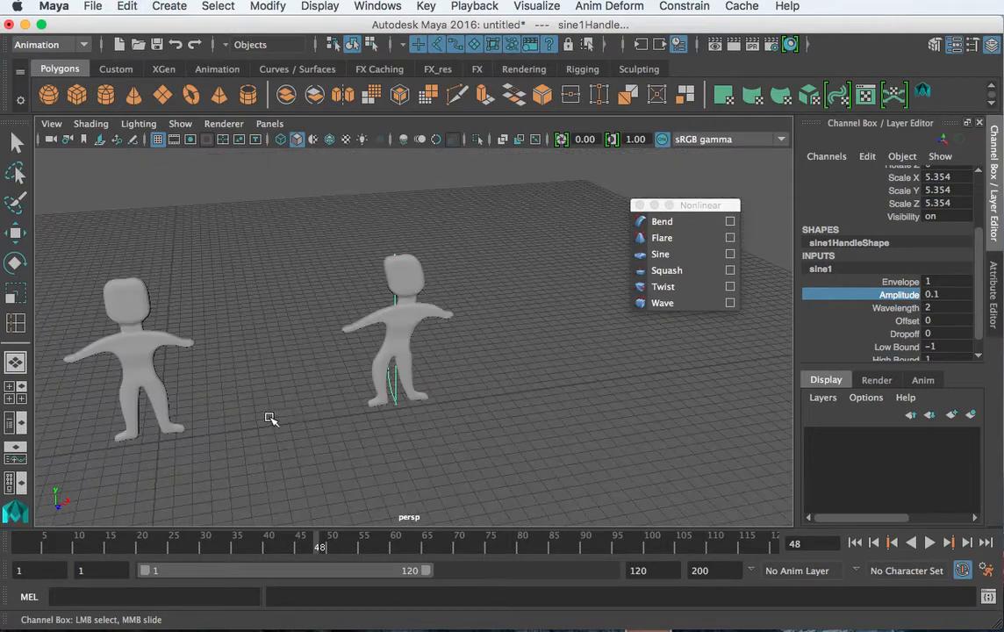
# - Lay the original character flat by setting its Rotate X to 90
pyautogui.keyDown('alt'); pyautogui.moveTo(268, 417); pyautogui.dragTo(201, 422); pyautogui.keyUp('alt')
pyautogui.click(173, 410)
pyautogui.scroll(-2, 177, 410)
pyautogui.press('e')
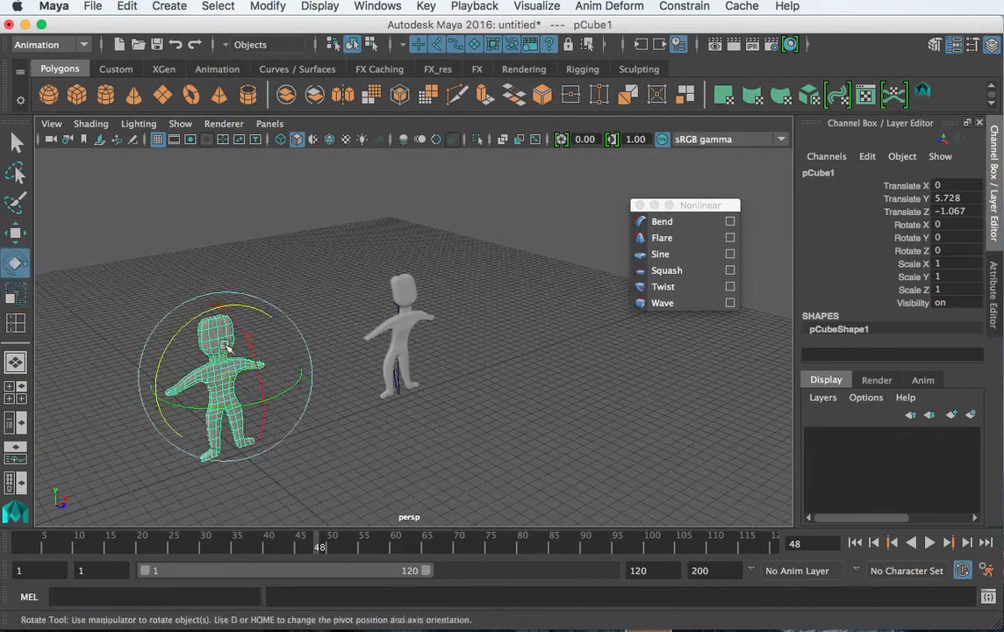
pyautogui.moveTo(247, 384); pyautogui.dragTo(269, 433)
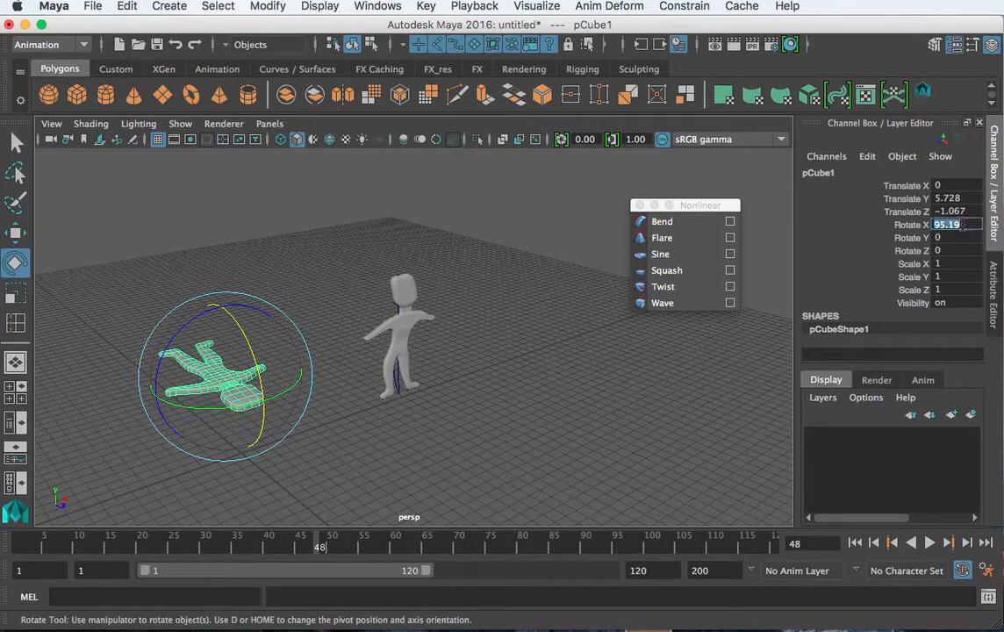
pyautogui.click(963, 225)
pyautogui.write('90')
pyautogui.press('Return')
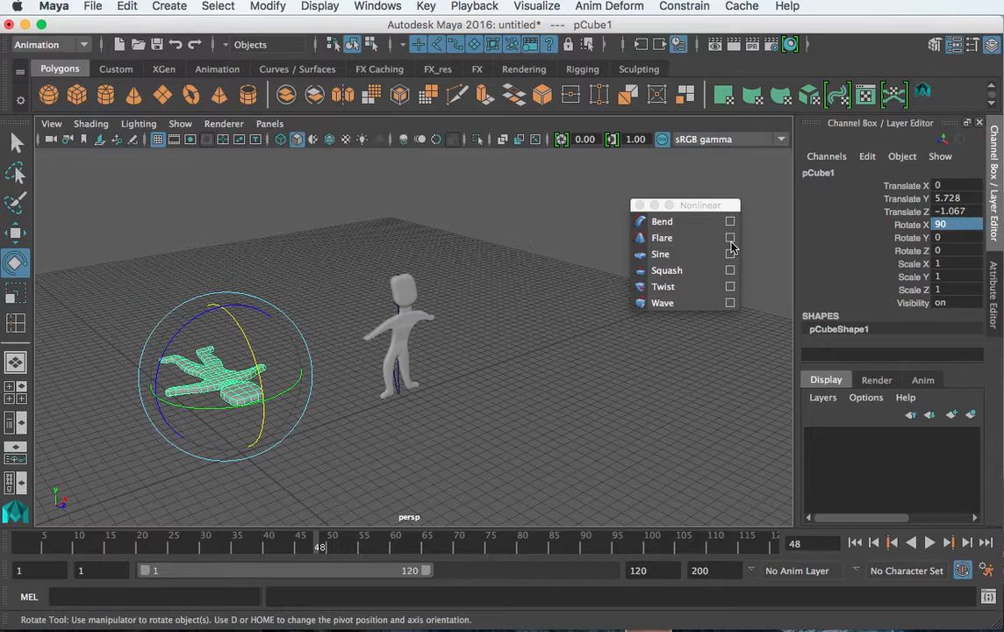
# - Apply a Sine deformer to the flat character and set its Amplitude to 0.2
pyautogui.click(666, 255)
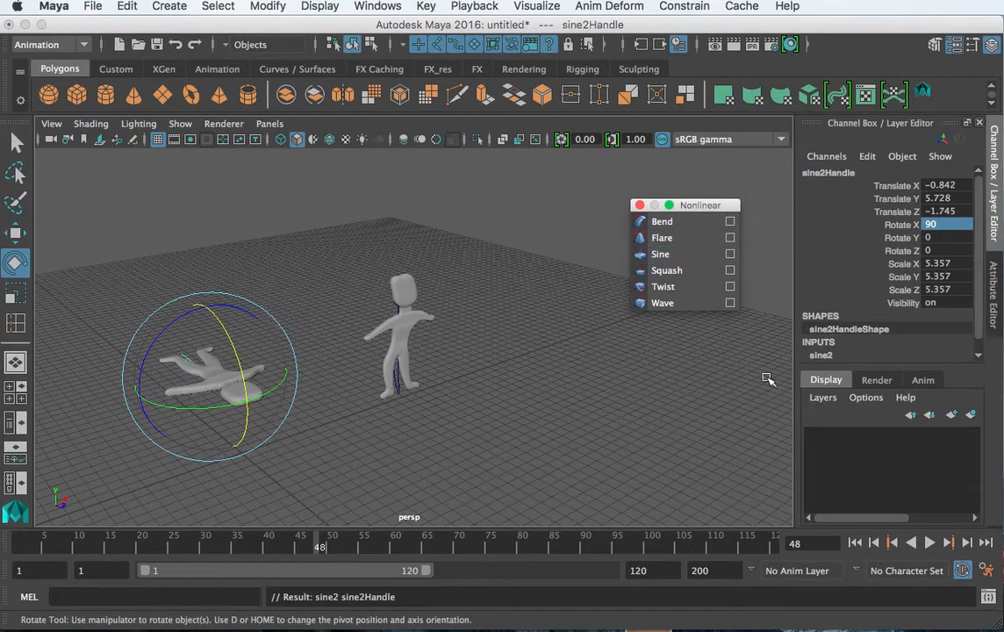
pyautogui.scroll(-1, 825, 359)
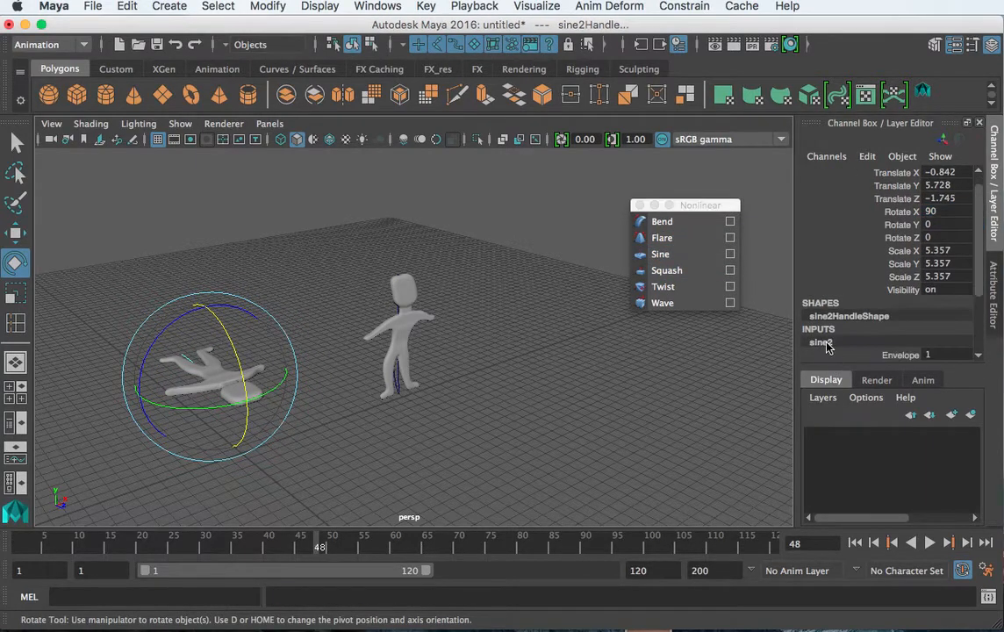
pyautogui.click(823, 343)
pyautogui.click(900, 277)
pyautogui.moveTo(636, 370); pyautogui.dragTo(636, 368, button='middle')
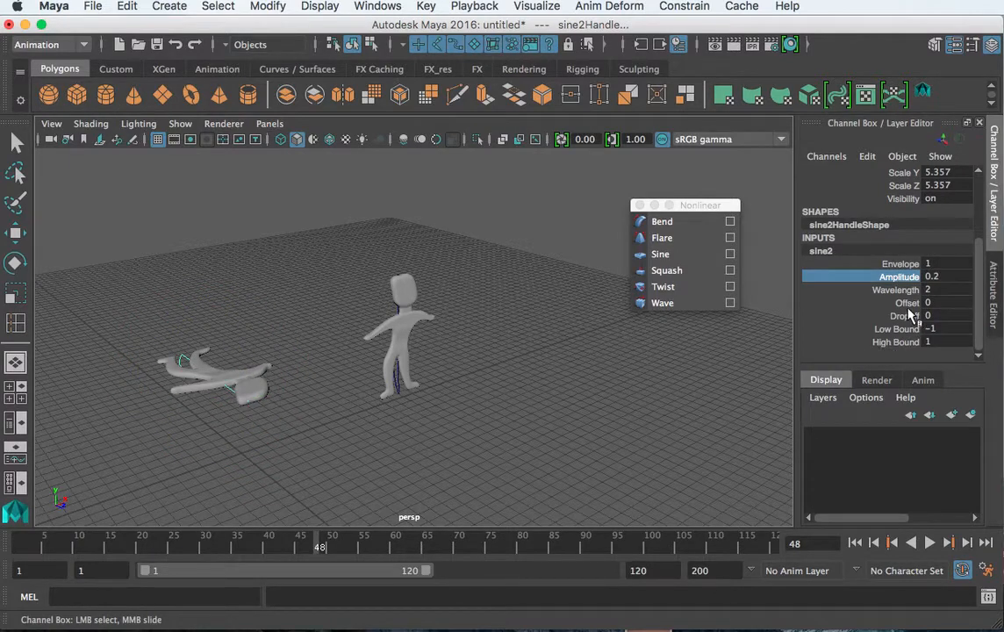
# - Move the flat character backward along Z to about -15.9, away from its sine handle
pyautogui.press('w')
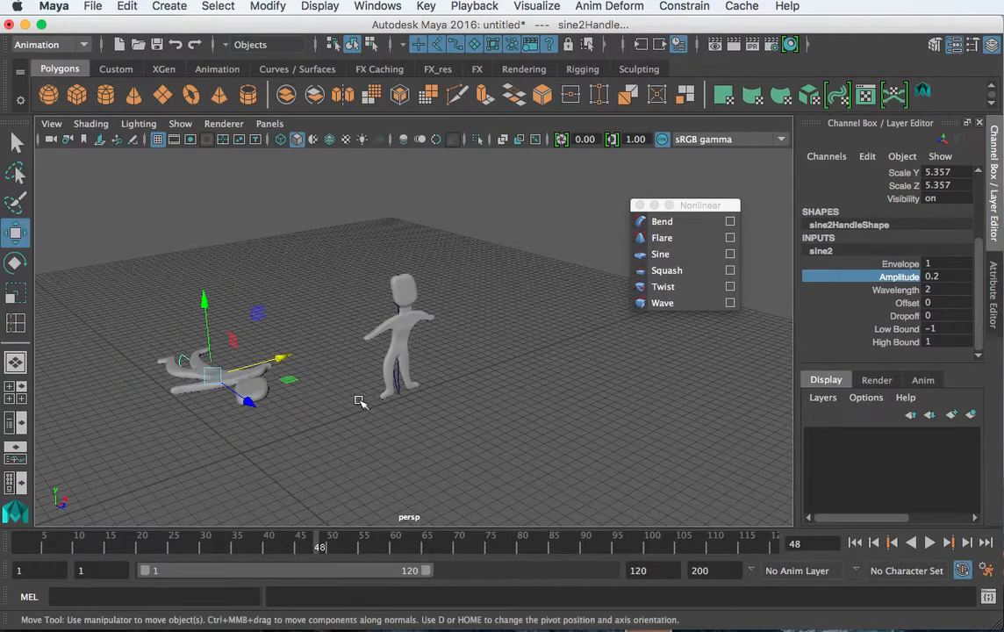
pyautogui.scroll(5, 220, 371)
pyautogui.scroll(-3, 197, 395)
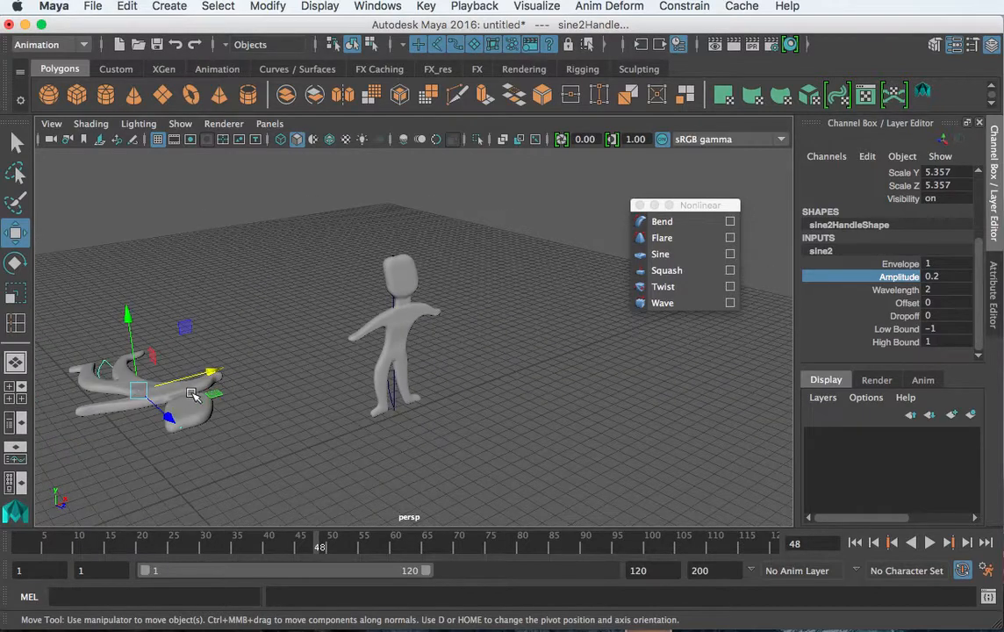
pyautogui.click(204, 410)
pyautogui.keyDown('alt'); pyautogui.moveTo(257, 421); pyautogui.dragTo(474, 432); pyautogui.keyUp('alt')
pyautogui.keyDown('ctrl'); pyautogui.moveTo(474, 432); pyautogui.dragTo(365, 430, button='right'); pyautogui.keyUp('ctrl')
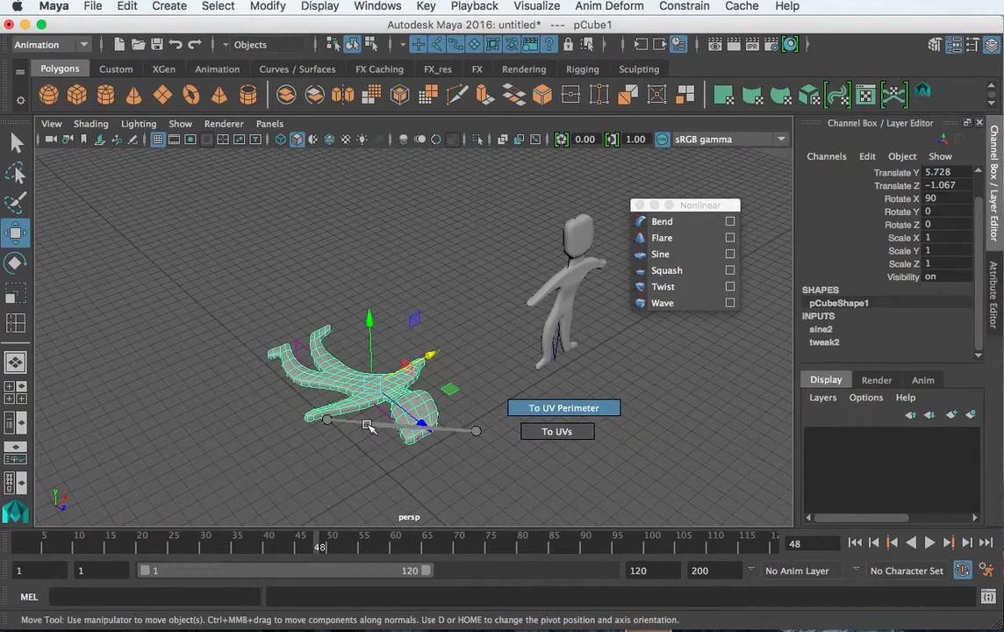
pyautogui.click(368, 425)
pyautogui.scroll(3, 371, 429)
pyautogui.keyDown('alt'); pyautogui.moveTo(395, 430); pyautogui.dragTo(440, 389, button='middle'); pyautogui.keyUp('alt')
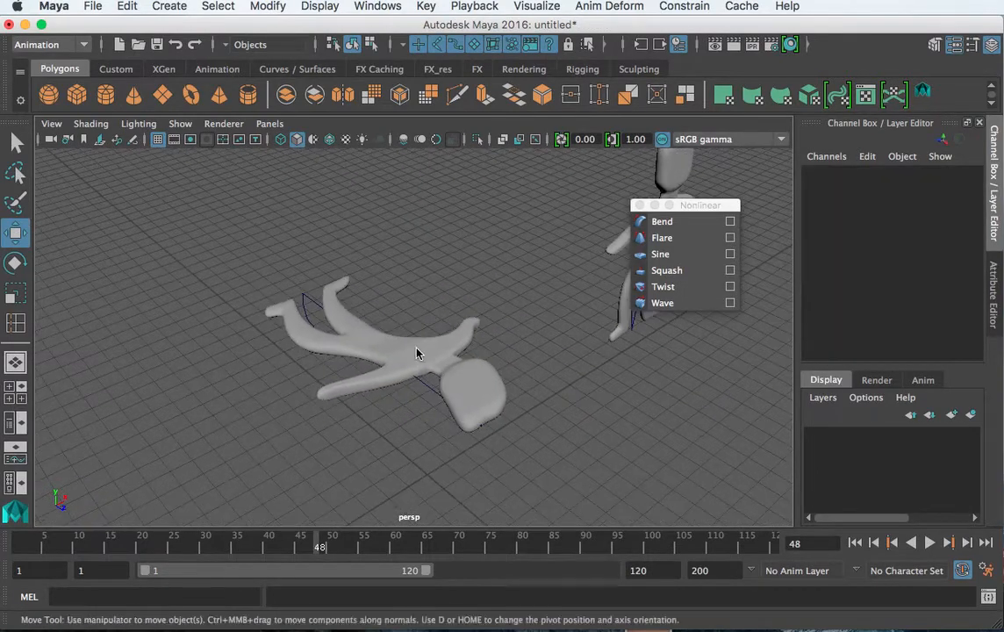
pyautogui.click(417, 353)
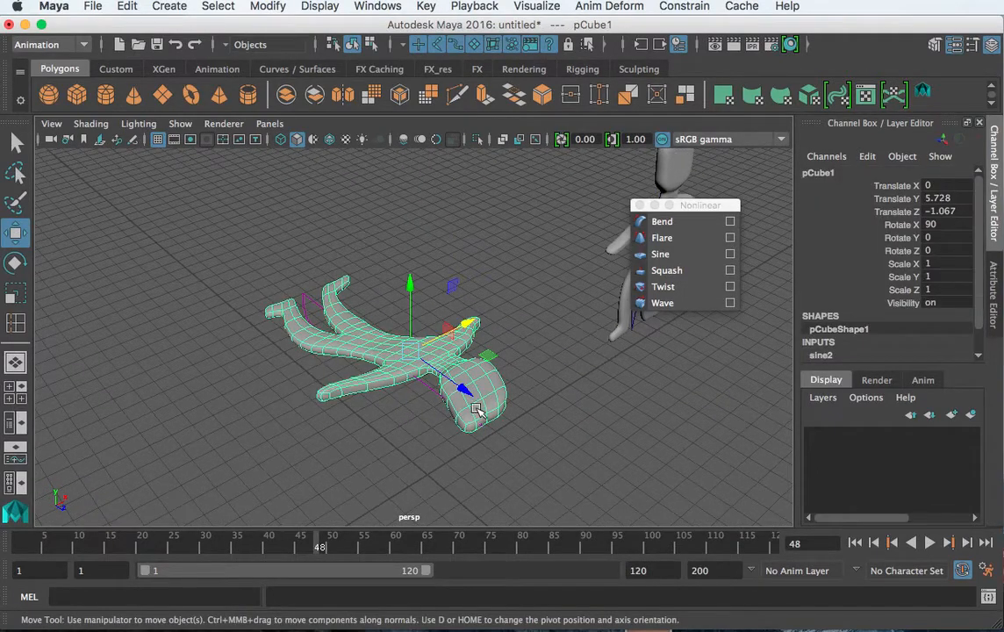
pyautogui.moveTo(474, 395); pyautogui.dragTo(277, 270)
# - Move the flat character forward along Z through the sine handle to about 7.1
pyautogui.press('r')
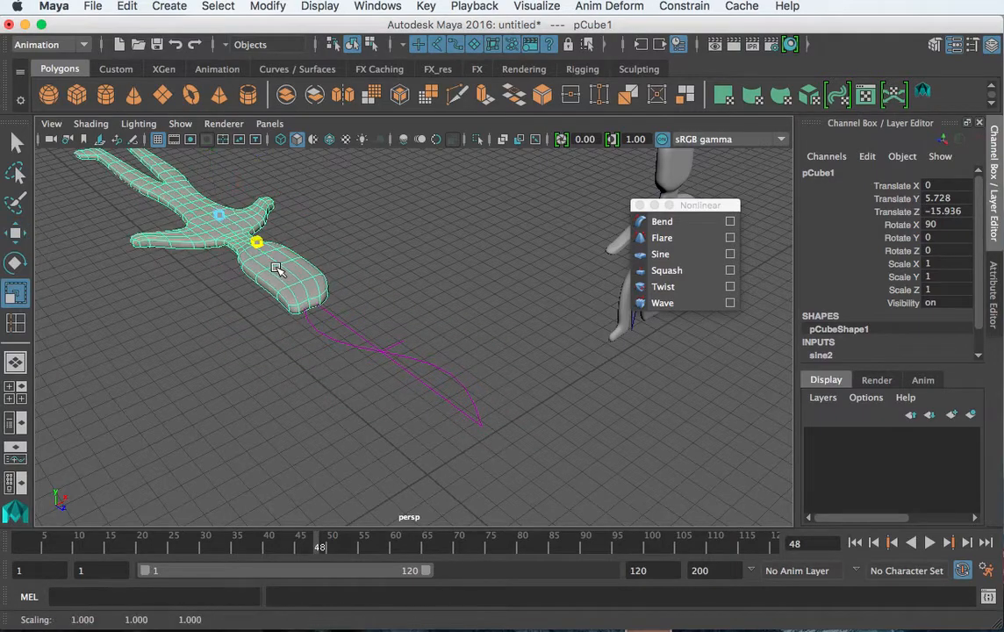
pyautogui.moveTo(280, 198); pyautogui.dragTo(538, 431)
pyautogui.press('q')
pyautogui.press('w')
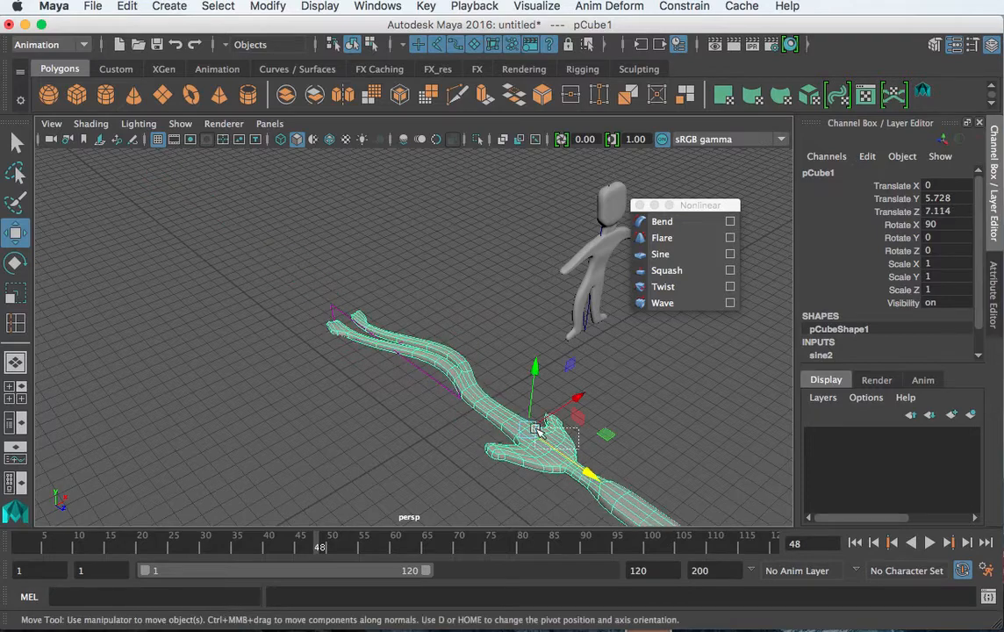
# - Undo the original character's moves along Z, its Sine deformer and its 90-degree X rotation
pyautogui.press('z')
pyautogui.press('z')
pyautogui.press('z')
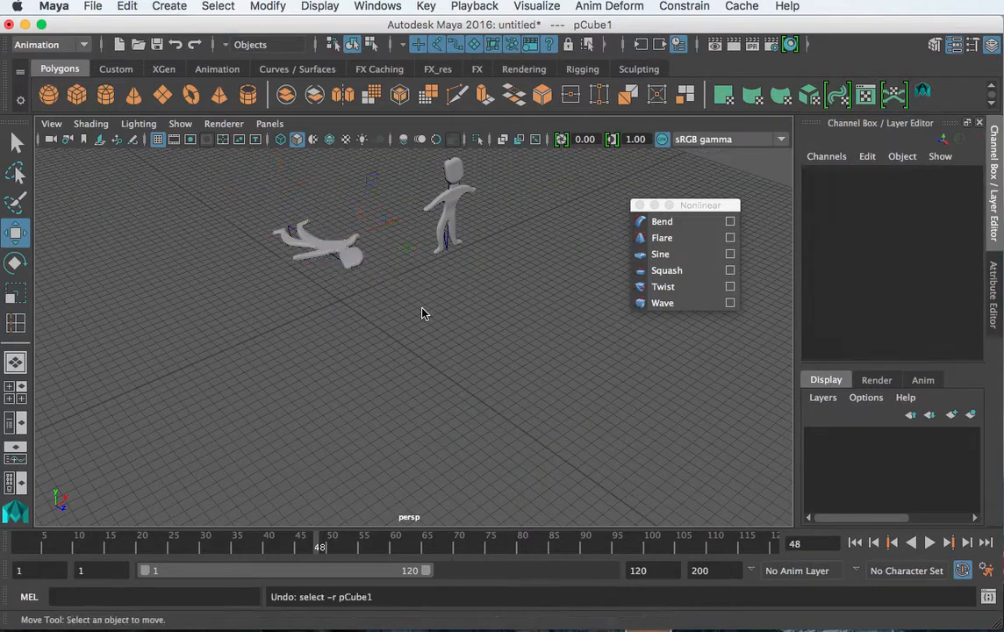
pyautogui.press('z')
pyautogui.press('z')
pyautogui.press('z')
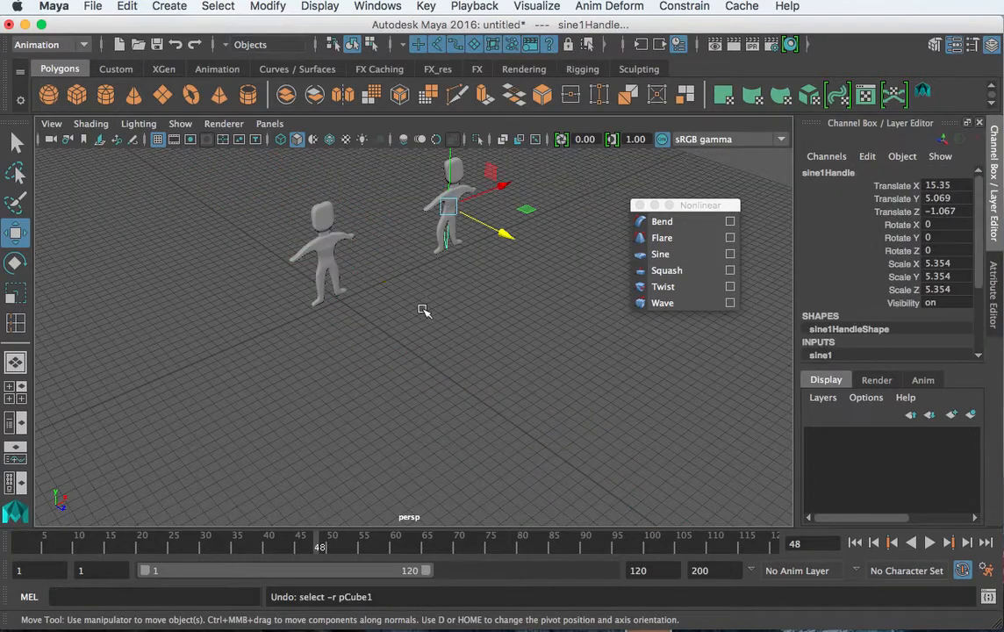
# - Apply a Bend deformer to the original upright character and expand the deformer's settings
pyautogui.click(338, 242)
pyautogui.keyDown('alt'); pyautogui.moveTo(400, 255); pyautogui.dragTo(468, 412, button='middle'); pyautogui.keyUp('alt')
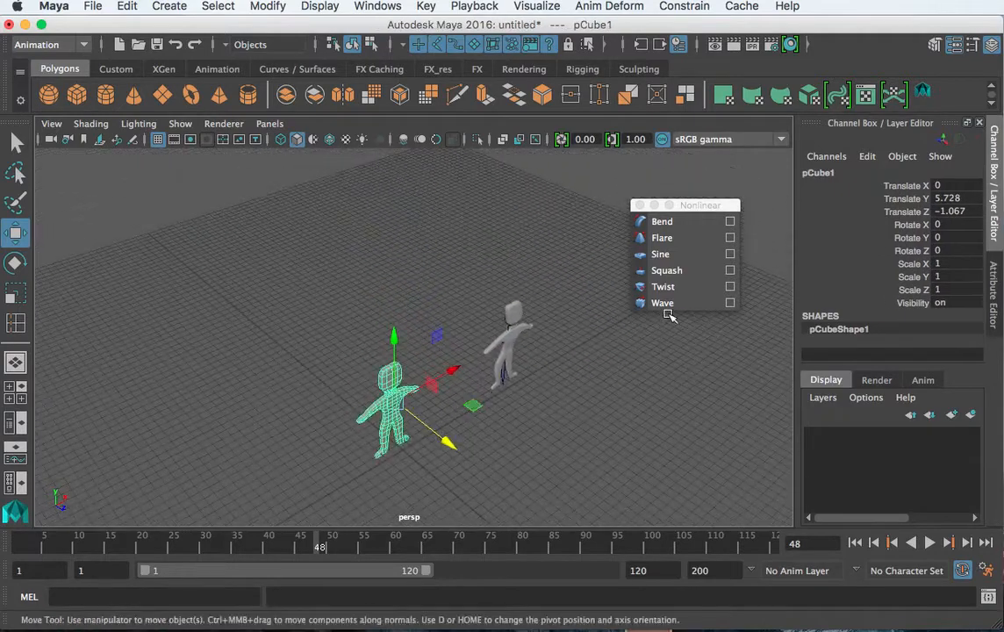
pyautogui.click(663, 225)
pyautogui.keyDown('alt'); pyautogui.moveTo(572, 377); pyautogui.dragTo(535, 320, button='middle'); pyautogui.keyUp('alt')
pyautogui.keyDown('alt'); pyautogui.moveTo(535, 320); pyautogui.dragTo(681, 375, button='right'); pyautogui.keyUp('alt')
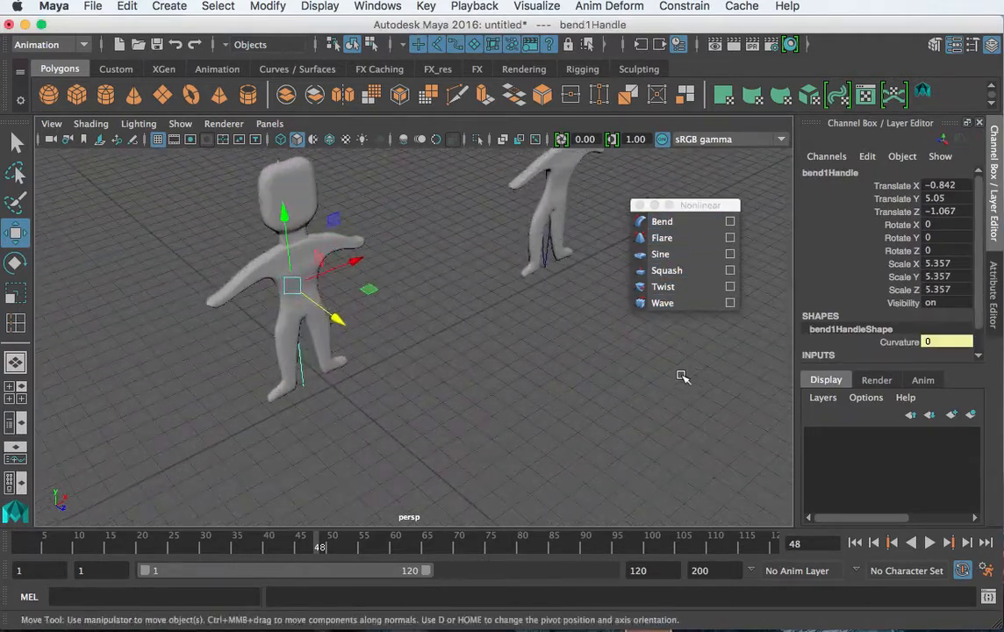
pyautogui.keyDown('alt'); pyautogui.moveTo(401, 306); pyautogui.dragTo(462, 369, button='middle'); pyautogui.keyUp('alt')
pyautogui.keyDown('alt'); pyautogui.moveTo(462, 369); pyautogui.dragTo(462, 396); pyautogui.keyUp('alt')
pyautogui.scroll(-2, 879, 352)
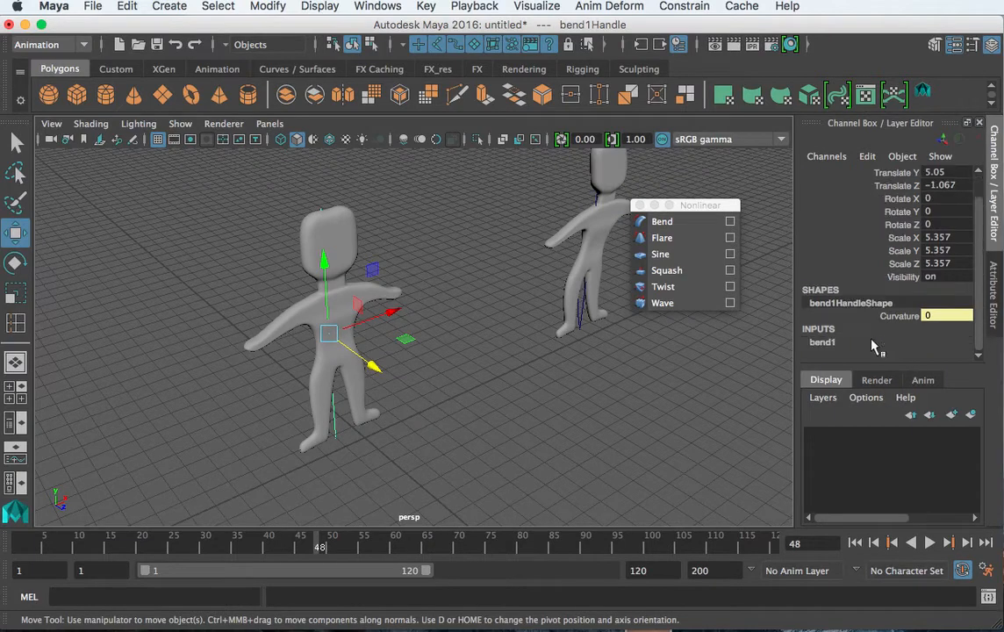
pyautogui.scroll(-3, 830, 345)
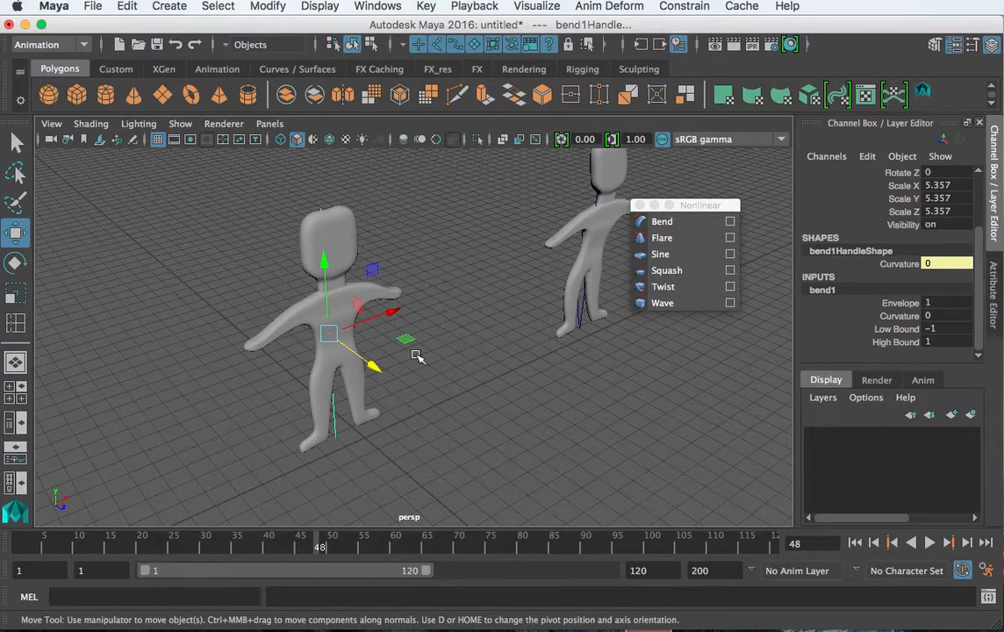
# - Set the bend's Curvature to about 74.5 and its Low Bound to 0
pyautogui.click(897, 318)
pyautogui.moveTo(494, 351); pyautogui.dragTo(549, 363, button='middle')
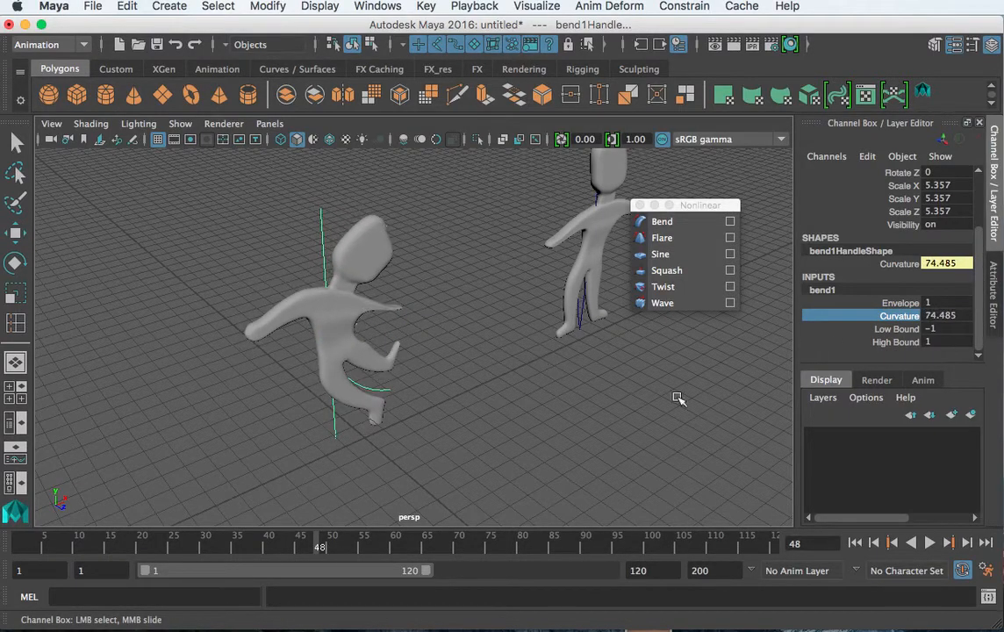
pyautogui.click(896, 330)
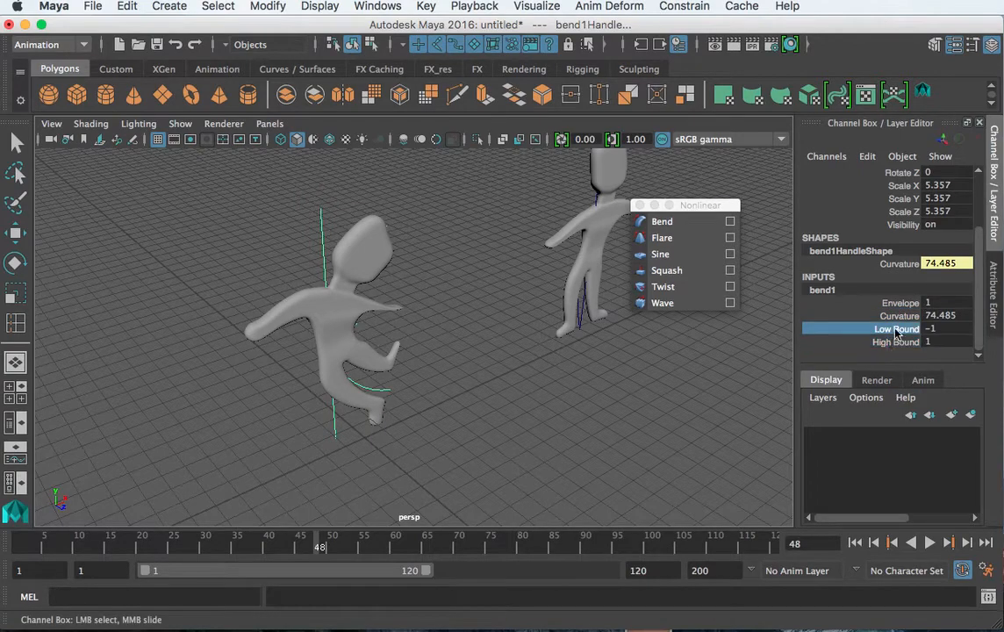
pyautogui.moveTo(629, 417); pyautogui.dragTo(641, 418, button='middle')
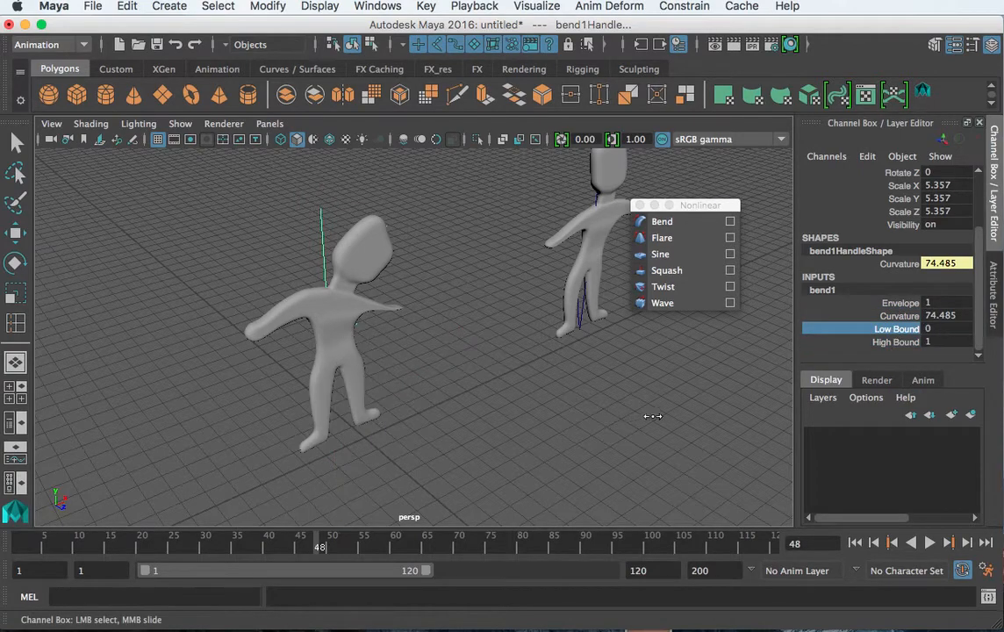
# - Reverse the bend by setting its Curvature to about -29.8
pyautogui.click(899, 316)
pyautogui.moveTo(737, 361); pyautogui.dragTo(562, 425, button='middle')
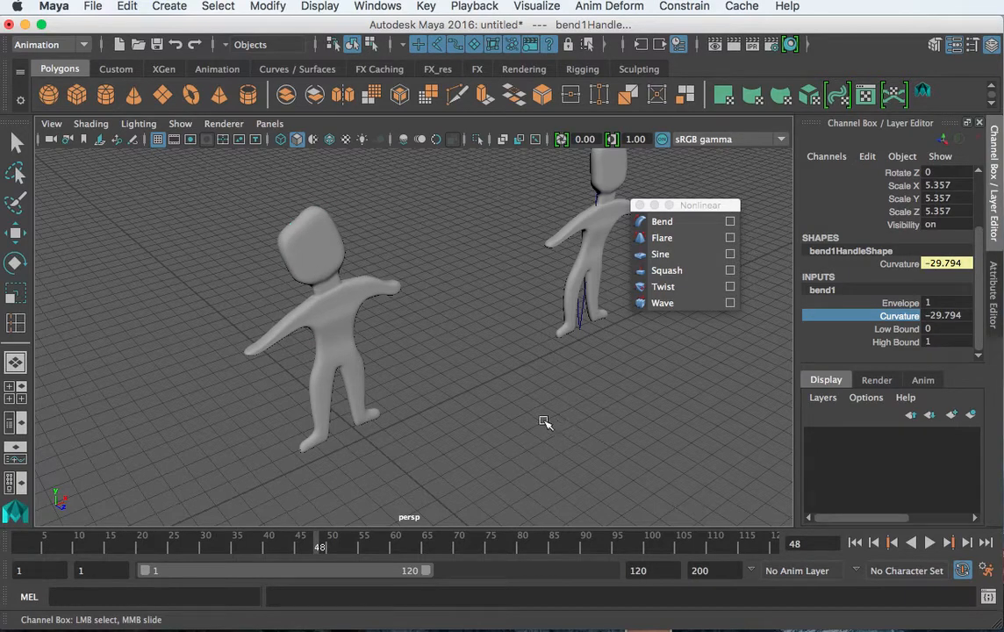
pyautogui.keyDown('alt'); pyautogui.moveTo(476, 402); pyautogui.dragTo(371, 382, button='right'); pyautogui.keyUp('alt')
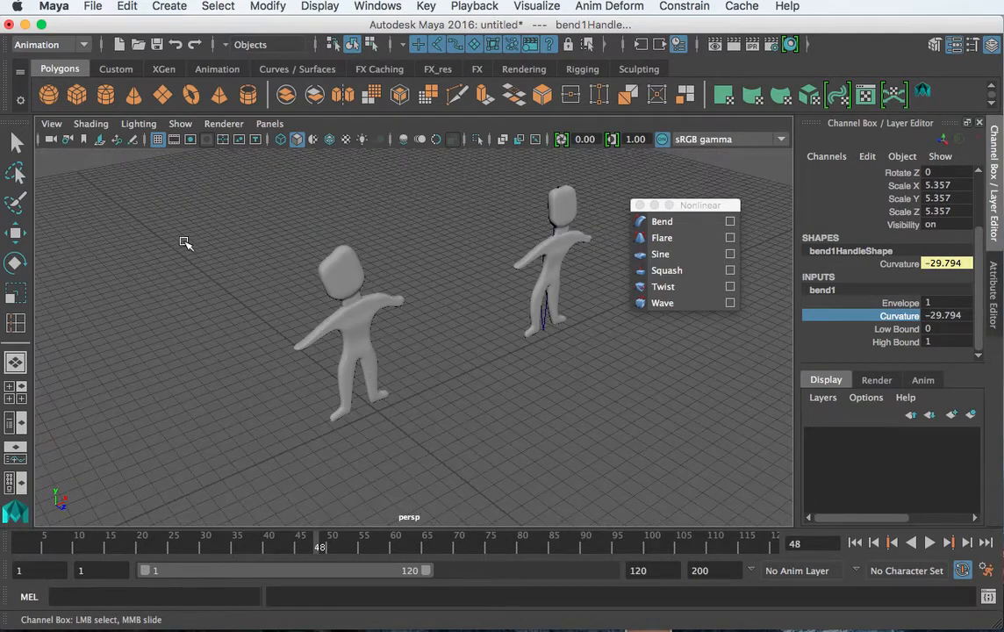
# - Create a polygon cube at the origin and scale it uniformly to about 7.6
pyautogui.click(79, 95)
pyautogui.scroll(-2, 227, 254)
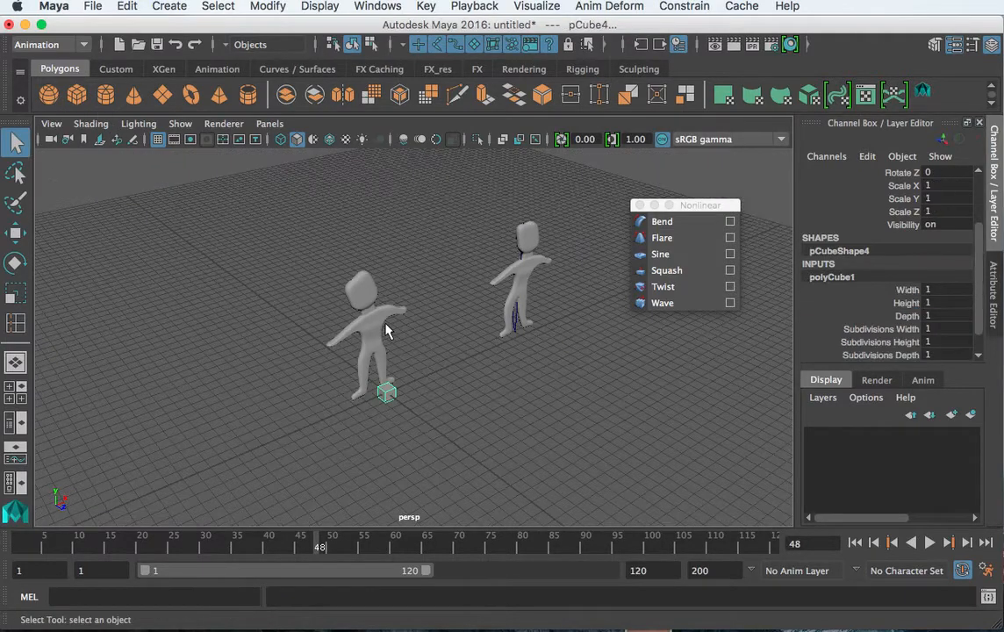
pyautogui.press('r')
pyautogui.moveTo(387, 392); pyautogui.dragTo(465, 400)
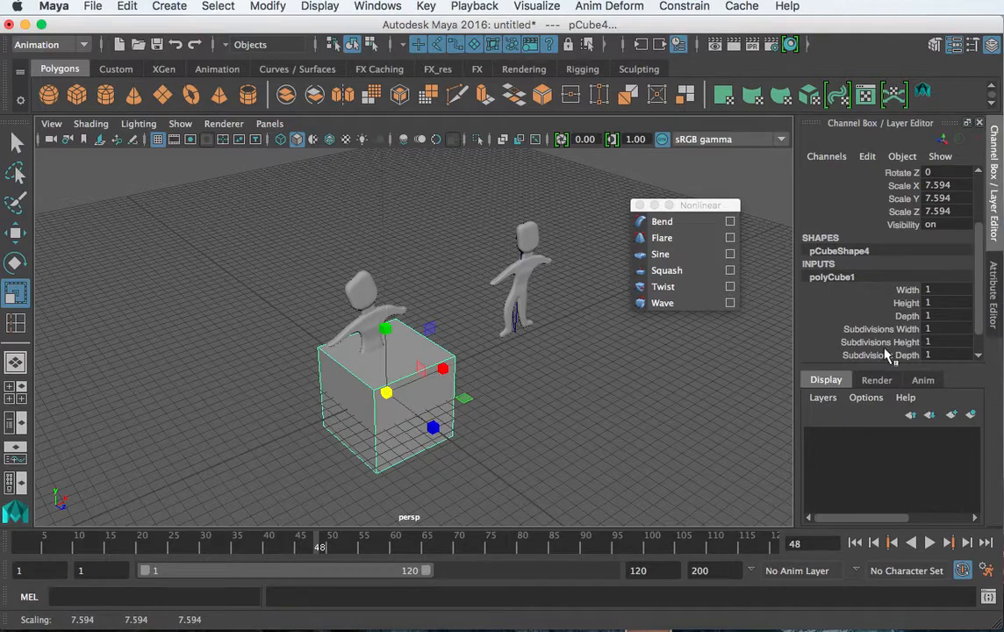
pyautogui.moveTo(944, 294); pyautogui.dragTo(948, 344)
pyautogui.press('Return')
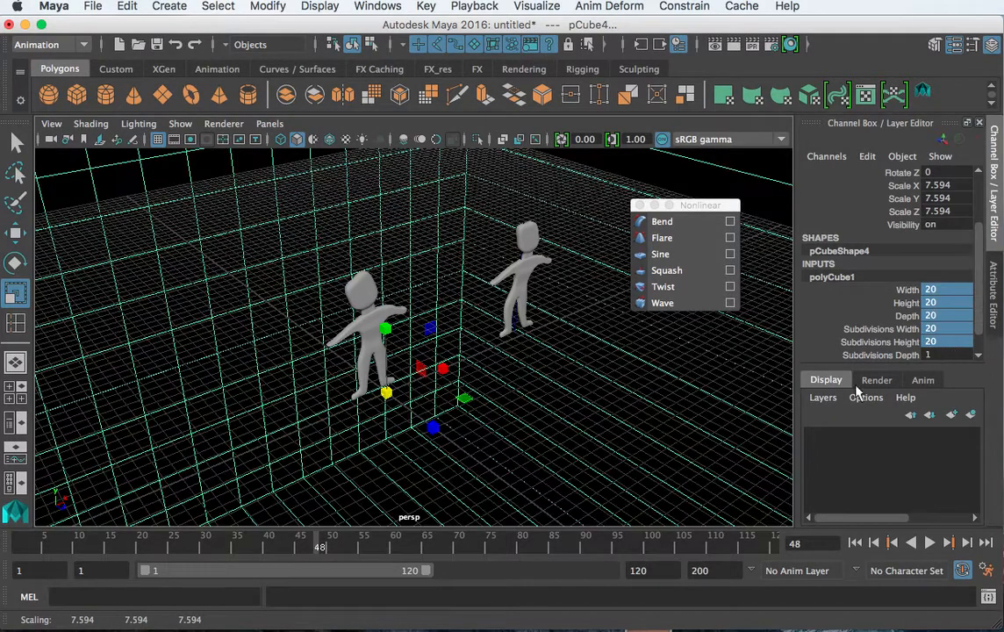
pyautogui.hotkey('ctrl', 'z')
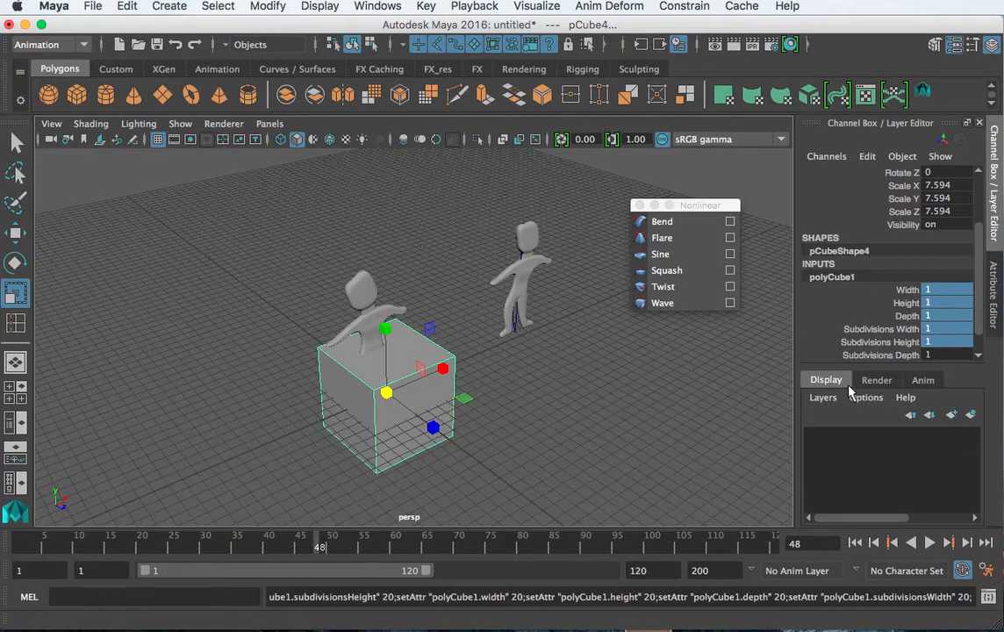
# - Set the cube's Subdivisions Height to 20
pyautogui.click(946, 342)
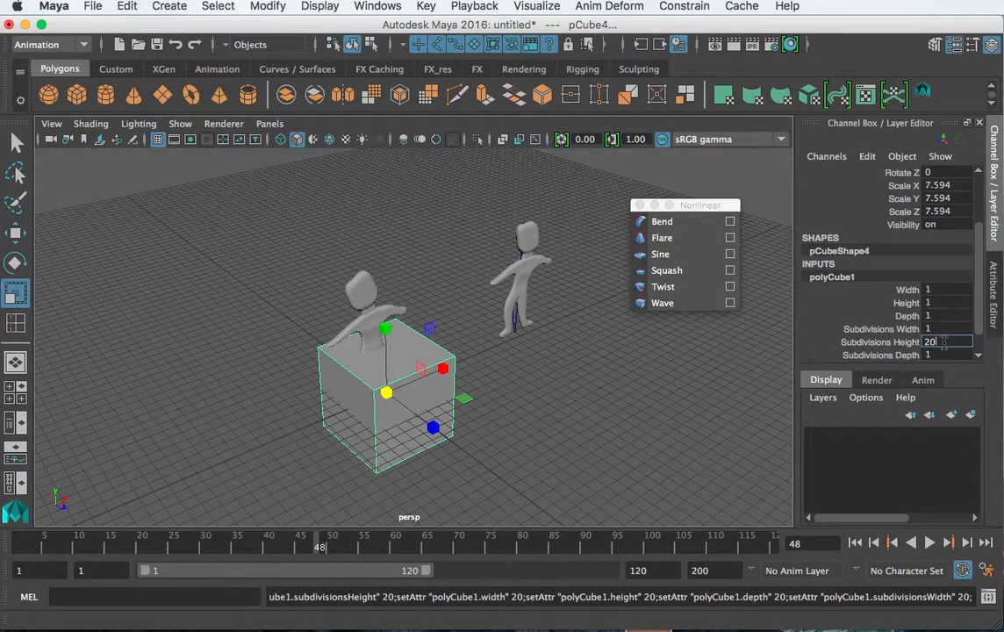
pyautogui.press('Return')
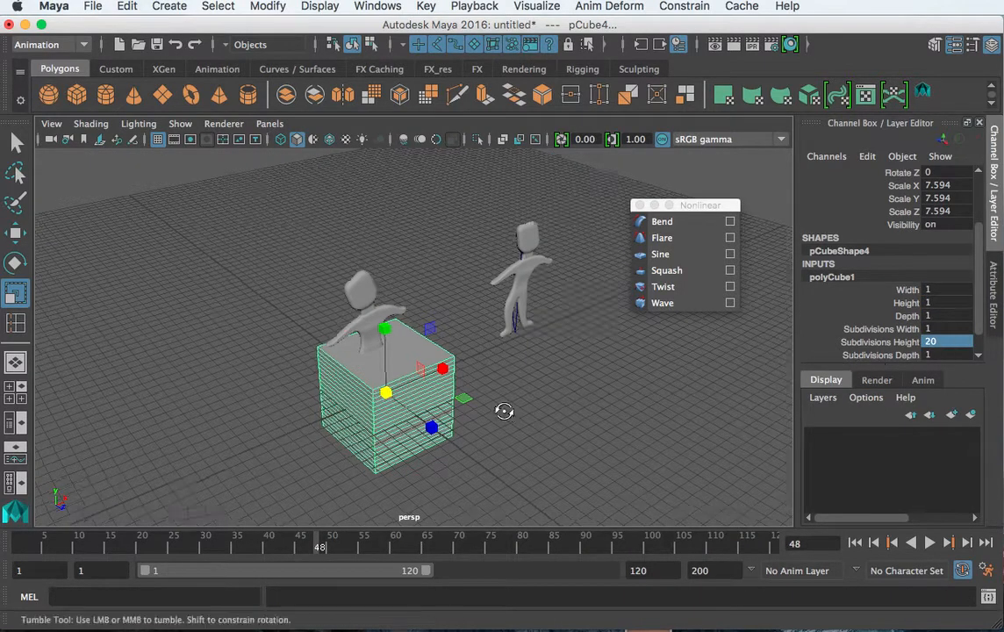
pyautogui.keyDown('alt'); pyautogui.moveTo(505, 410); pyautogui.dragTo(473, 390); pyautogui.keyUp('alt')
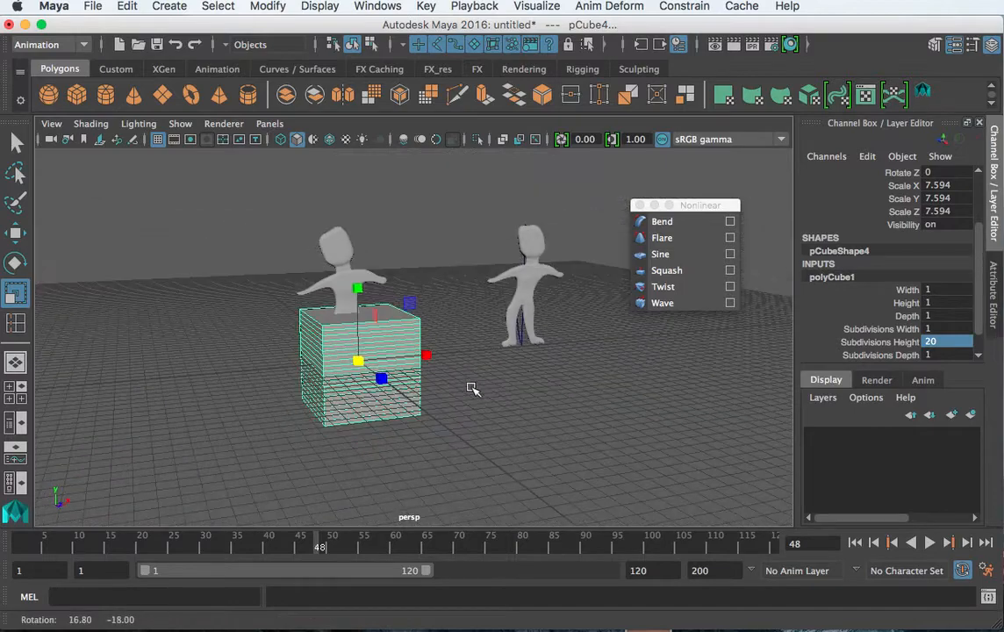
# - Apply a Twist deformer to the cube and set the twist's Start Angle to about -96.3
pyautogui.click(664, 286)
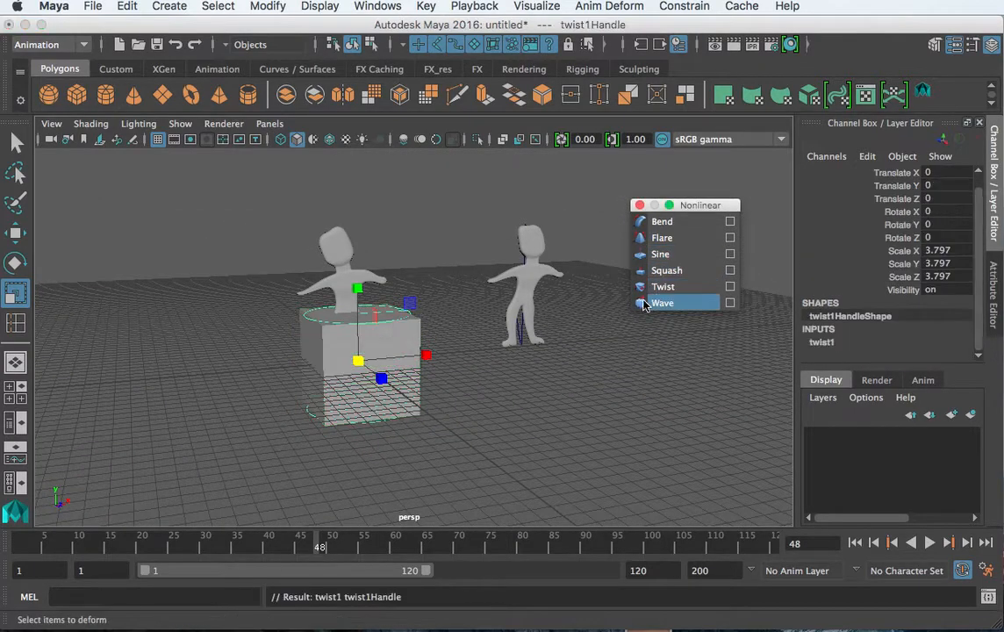
pyautogui.keyDown('alt'); pyautogui.moveTo(615, 334); pyautogui.dragTo(414, 340); pyautogui.keyUp('alt')
pyautogui.click(410, 341)
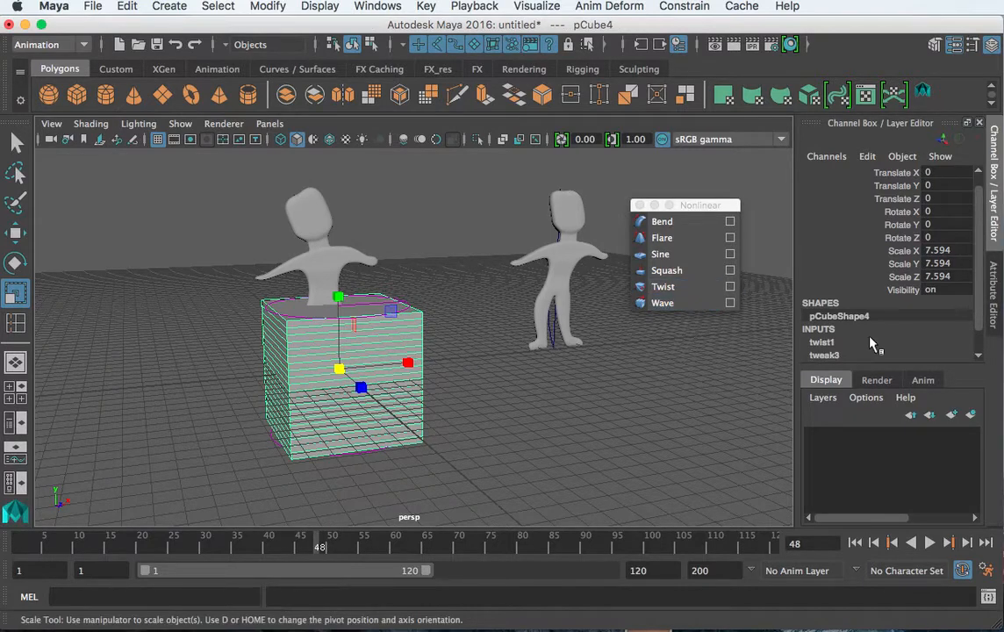
pyautogui.scroll(-1, 869, 342)
pyautogui.click(822, 317)
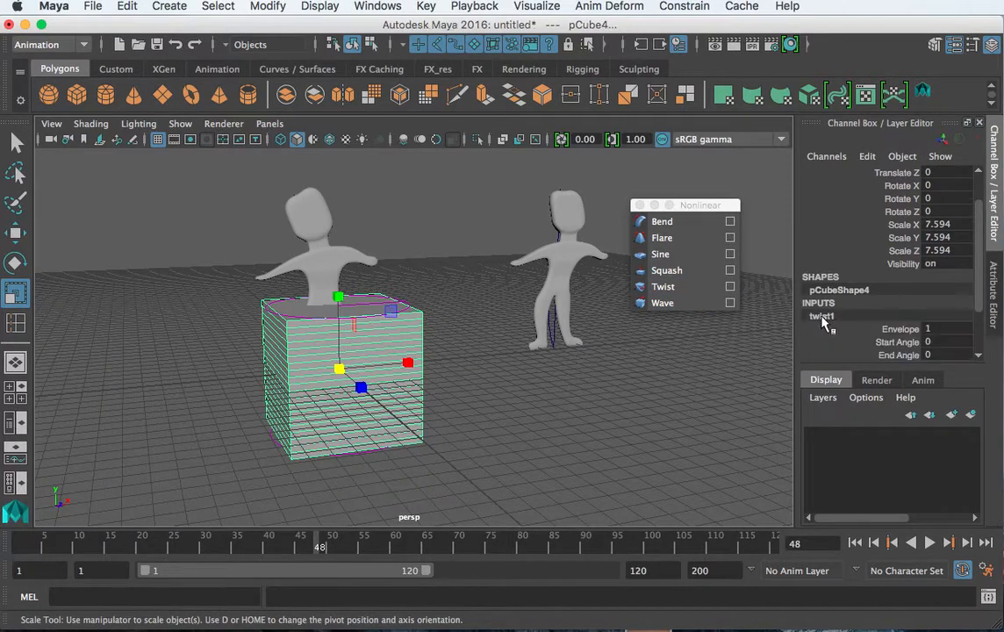
pyautogui.scroll(-1, 870, 354)
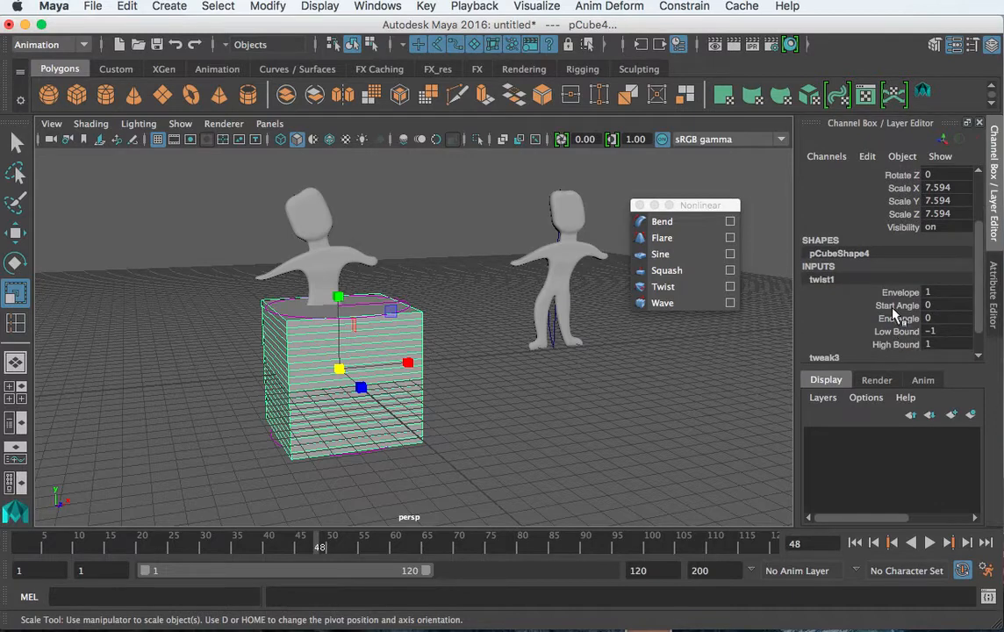
pyautogui.click(895, 307)
pyautogui.moveTo(538, 369); pyautogui.dragTo(371, 384, button='middle')
pyautogui.keyDown('alt'); pyautogui.moveTo(371, 383); pyautogui.dragTo(377, 413); pyautogui.keyUp('alt')
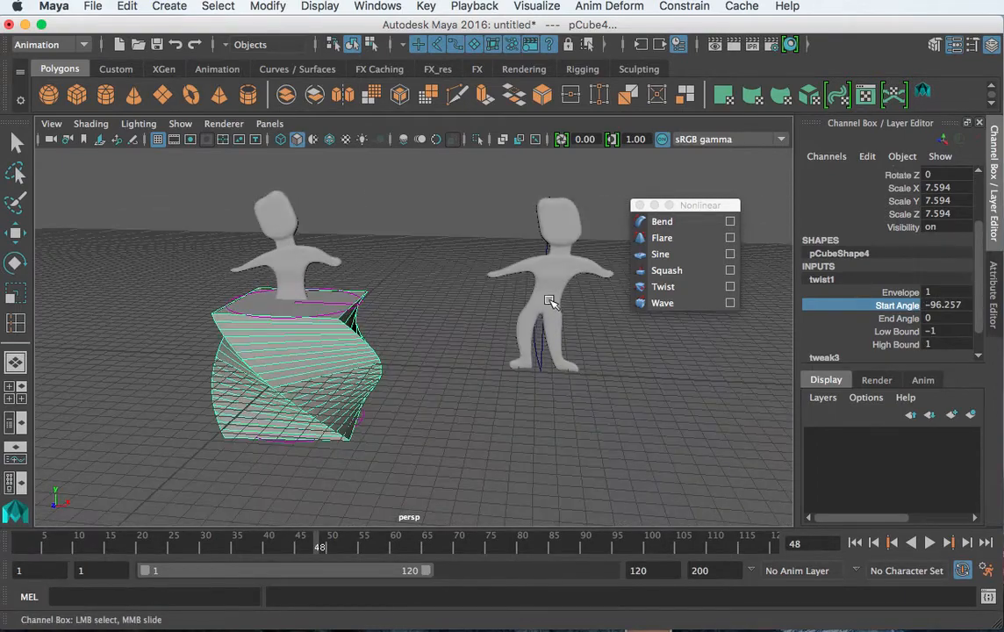
# - Apply a Twist deformer to the duplicated character that already has the Sine deformer, keeping the handle's original scale
pyautogui.click(548, 303)
pyautogui.press('r')
pyautogui.keyDown('alt'); pyautogui.moveTo(567, 329); pyautogui.dragTo(458, 350, button='middle'); pyautogui.keyUp('alt')
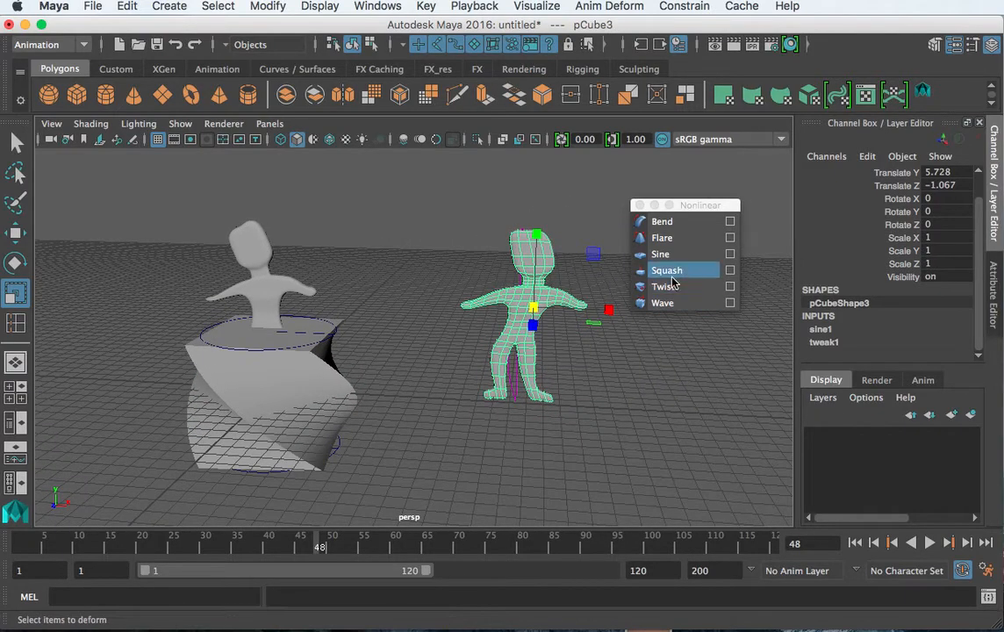
pyautogui.click(668, 286)
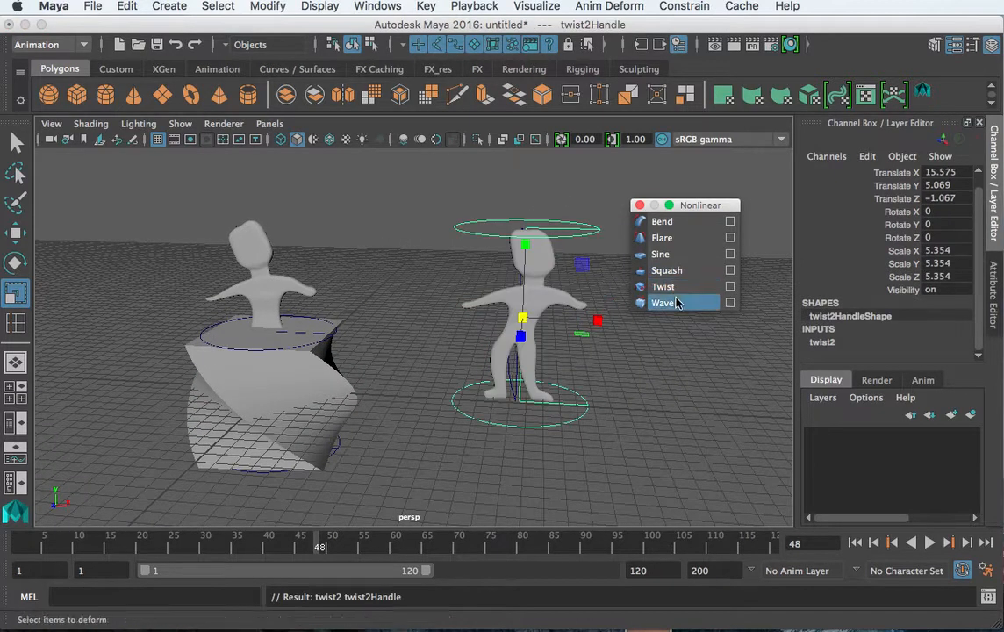
pyautogui.click(822, 342)
pyautogui.moveTo(636, 348); pyautogui.dragTo(664, 359, button='middle')
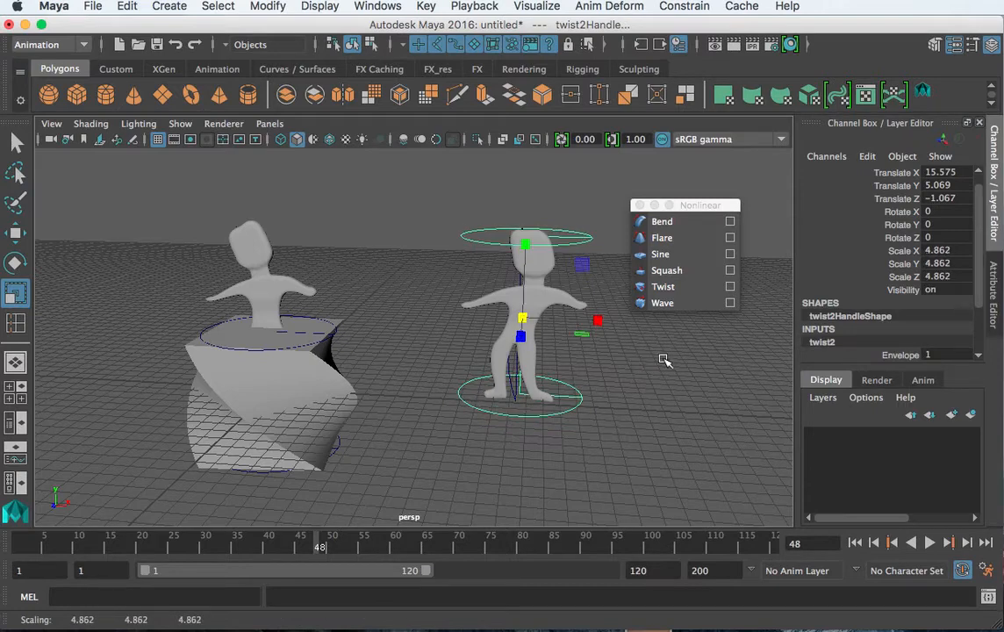
pyautogui.press('z')
# - Set the Start Angle of the duplicated character's twist to about -99.7
pyautogui.scroll(-1, 823, 341)
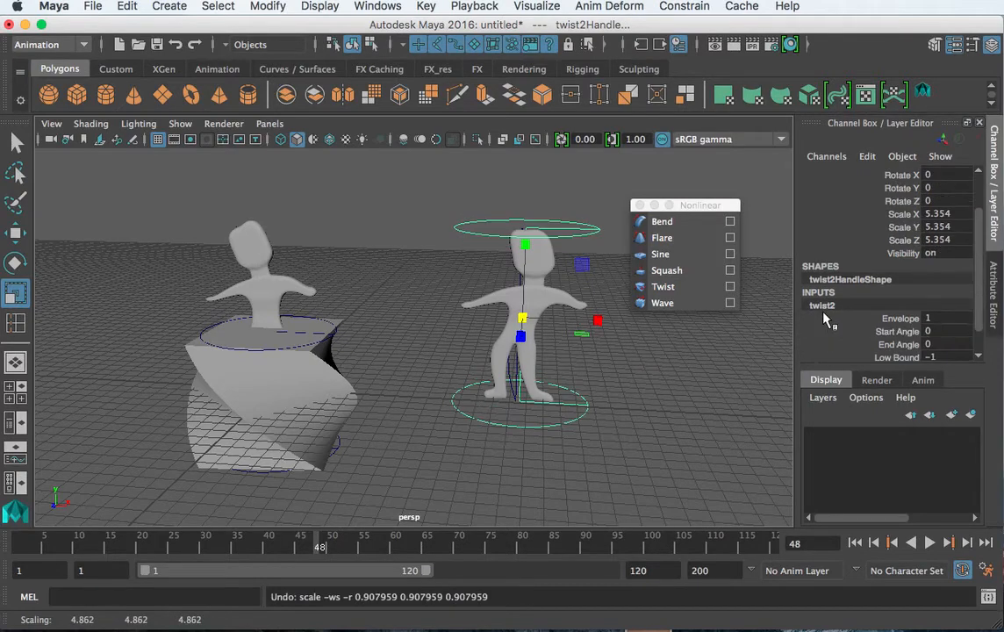
pyautogui.click(904, 332)
pyautogui.moveTo(785, 348); pyautogui.dragTo(614, 420, button='middle')
pyautogui.keyDown('alt'); pyautogui.moveTo(615, 420); pyautogui.dragTo(468, 437); pyautogui.keyUp('alt')
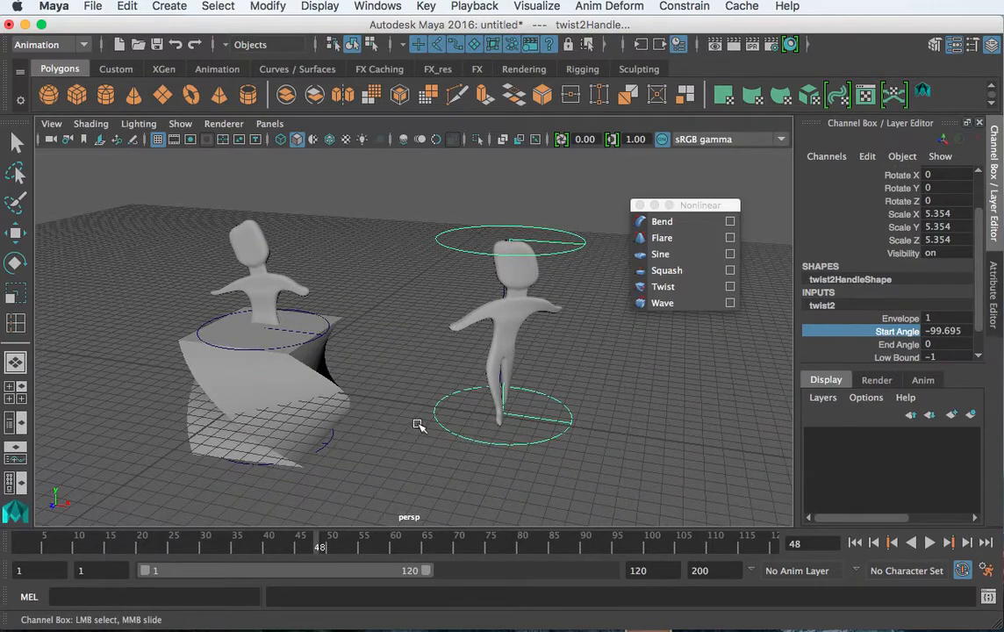
pyautogui.keyDown('alt'); pyautogui.moveTo(422, 424); pyautogui.dragTo(411, 395, button='middle'); pyautogui.keyUp('alt')
pyautogui.keyDown('alt'); pyautogui.moveTo(404, 399); pyautogui.dragTo(477, 408, button='right'); pyautogui.keyUp('alt')
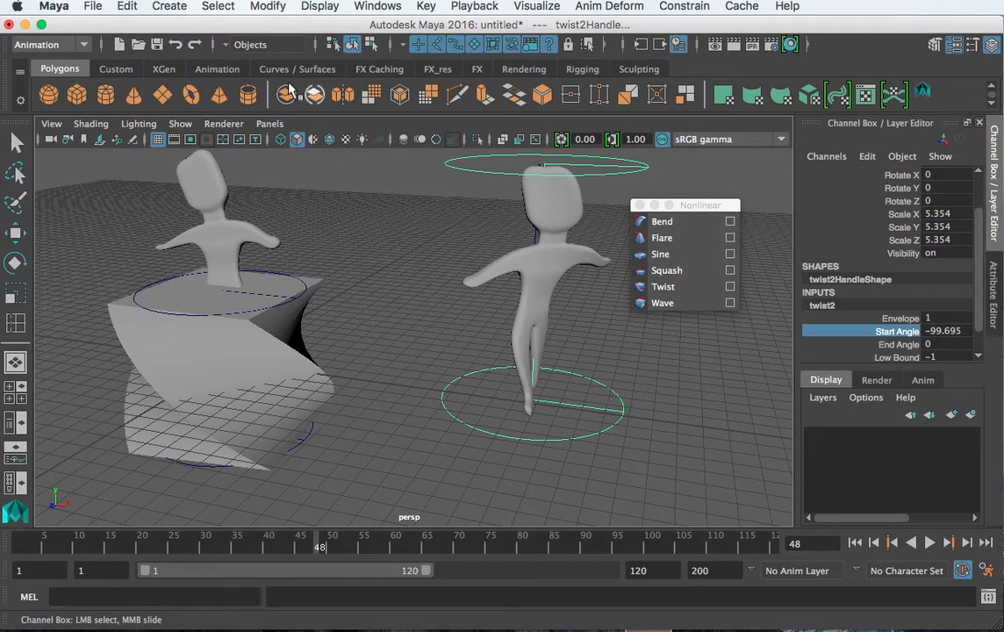
pyautogui.keyDown('alt'); pyautogui.moveTo(421, 345); pyautogui.dragTo(539, 352); pyautogui.keyUp('alt')
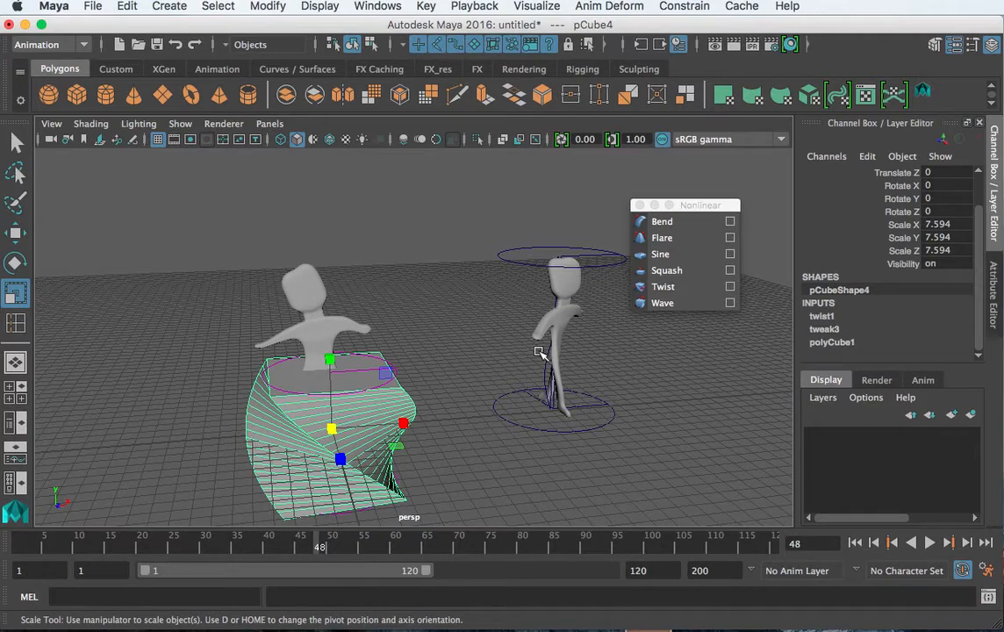